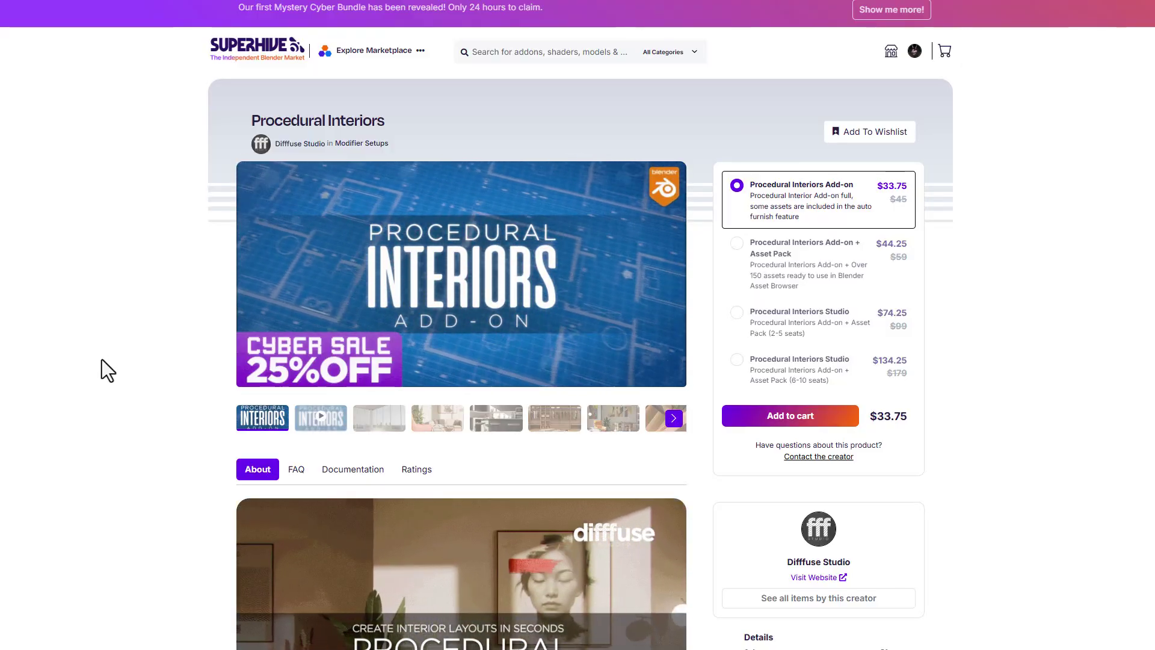
- Scroll the Procedural Interiors product page down to its pricing options and About description
scroll(547, 405, "down", 8)
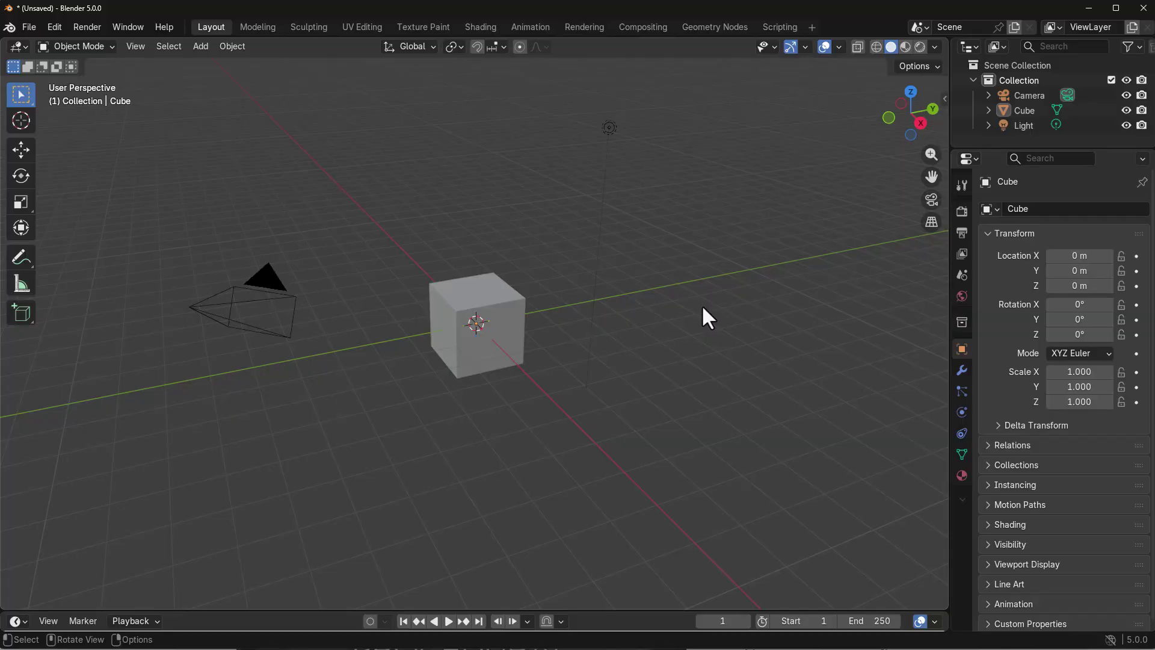
- Open Preferences on the Add-ons list and expand the Procedural Interiors add-on's details and settings
left_click(51, 26)
left_click(132, 234)
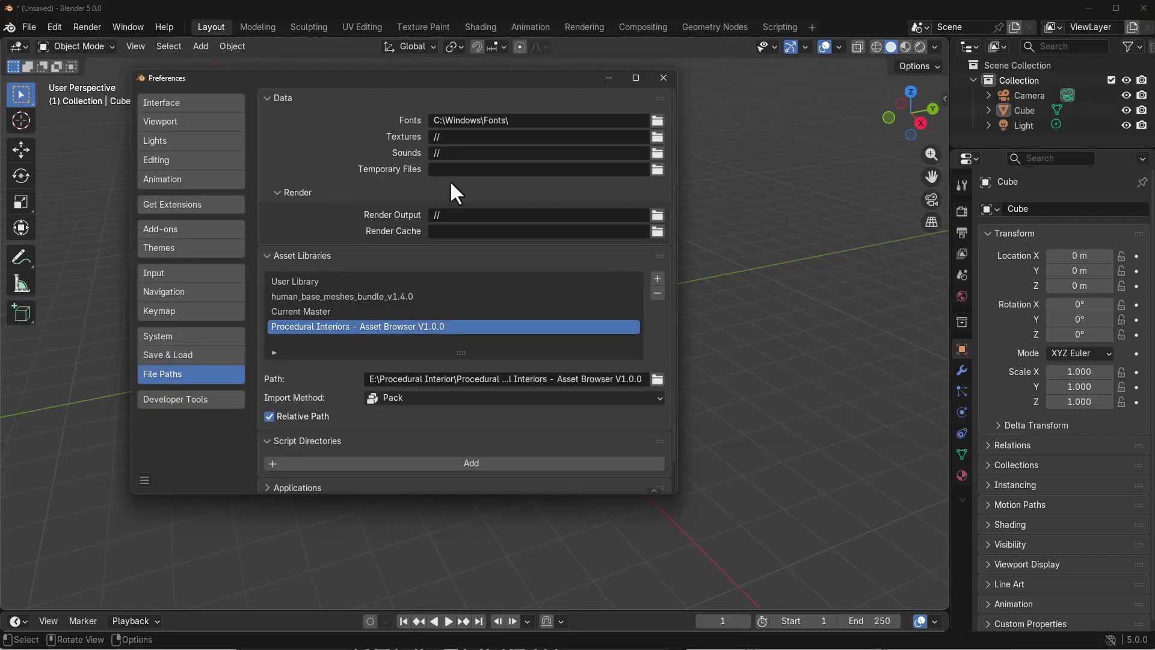
left_click(172, 229)
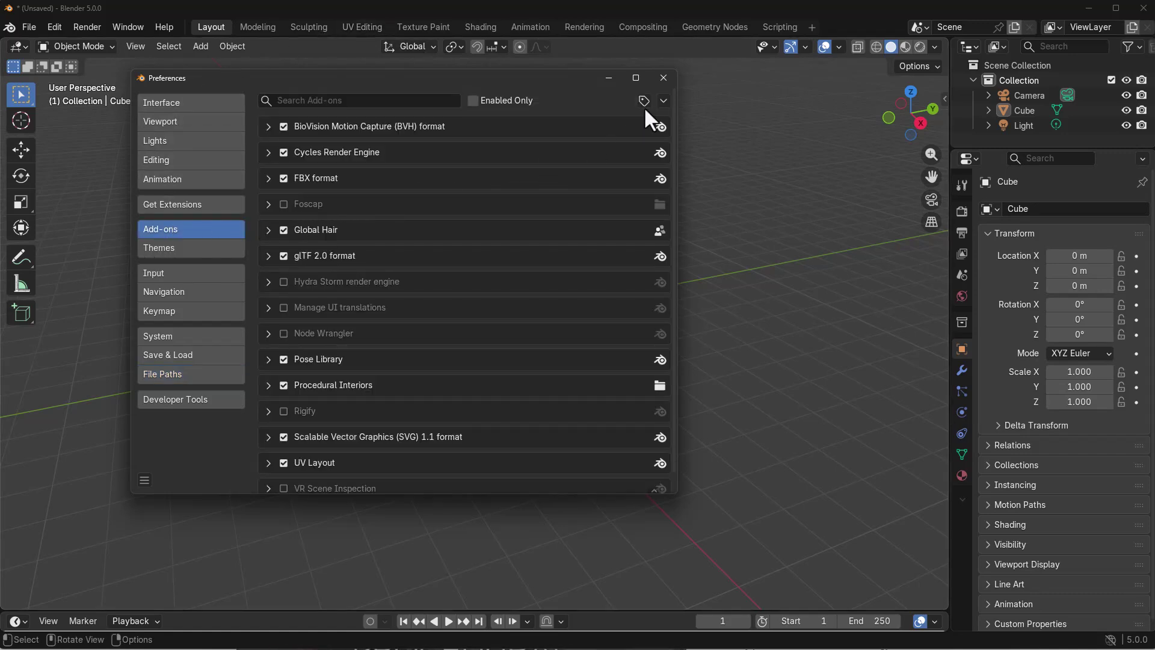
left_click(664, 101)
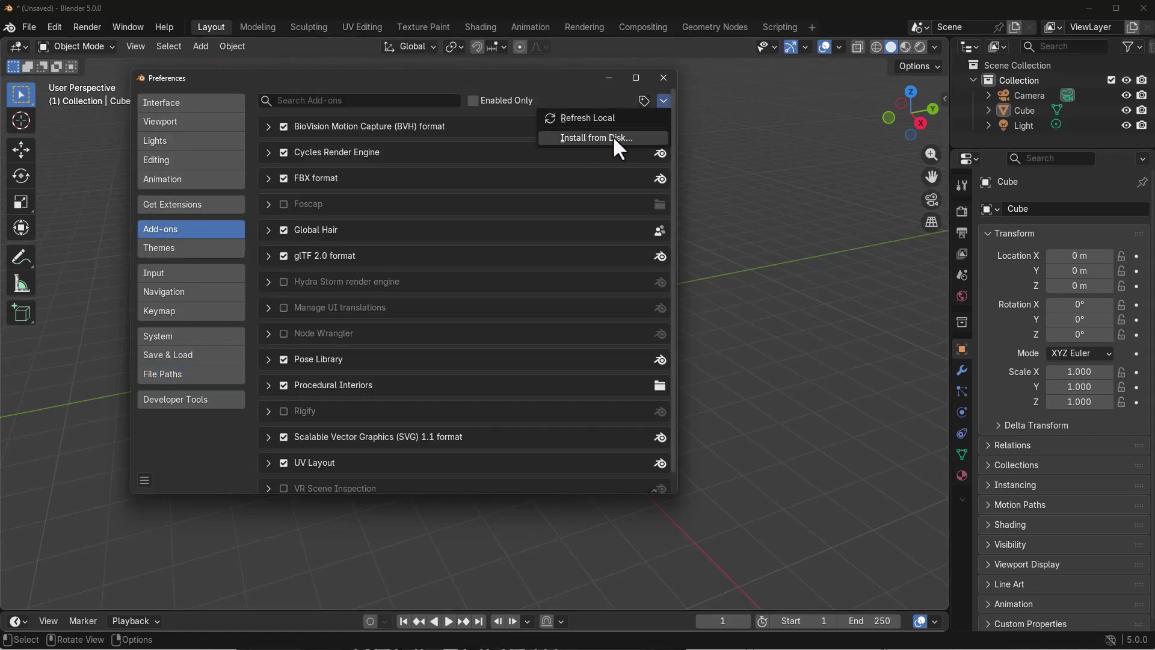
left_click(267, 385)
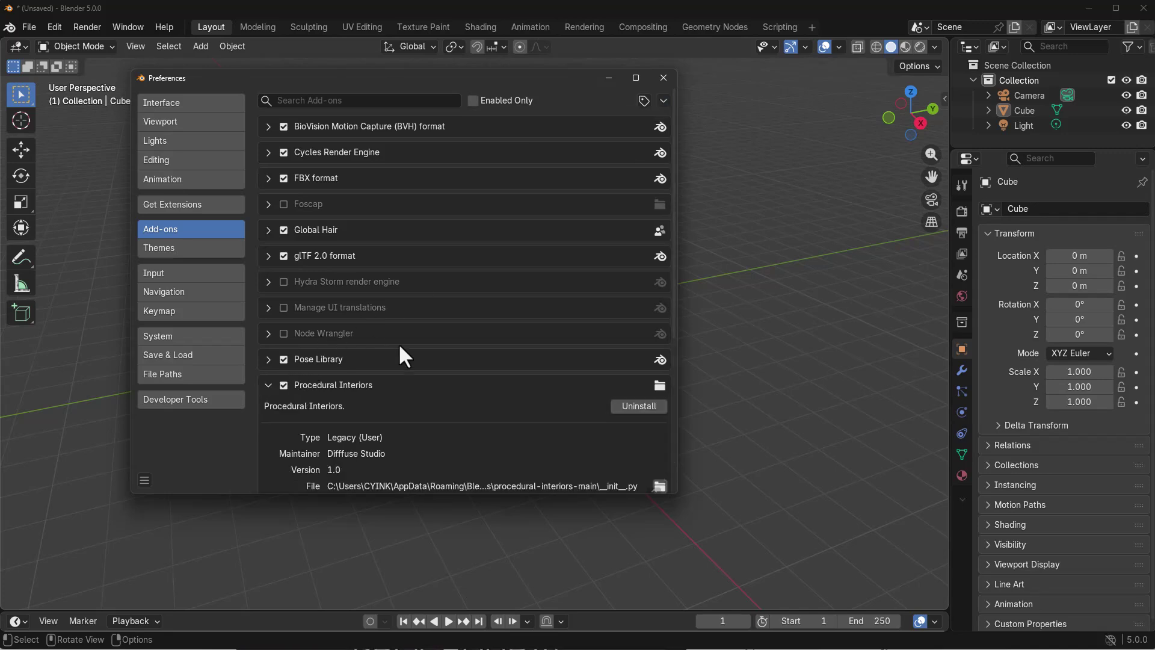
scroll(422, 385, "down", 5)
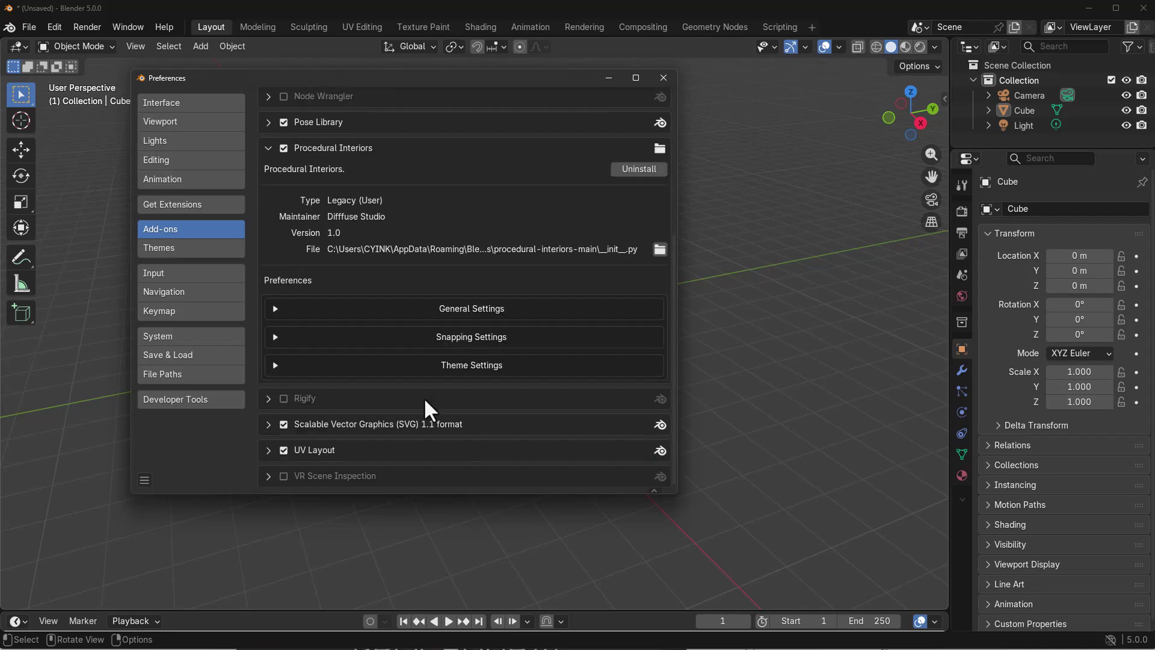
- Check the add-on's asset folder path, then view the Procedural Interiors - Asset Browser V1.0.0 library in File Paths
left_click(296, 322)
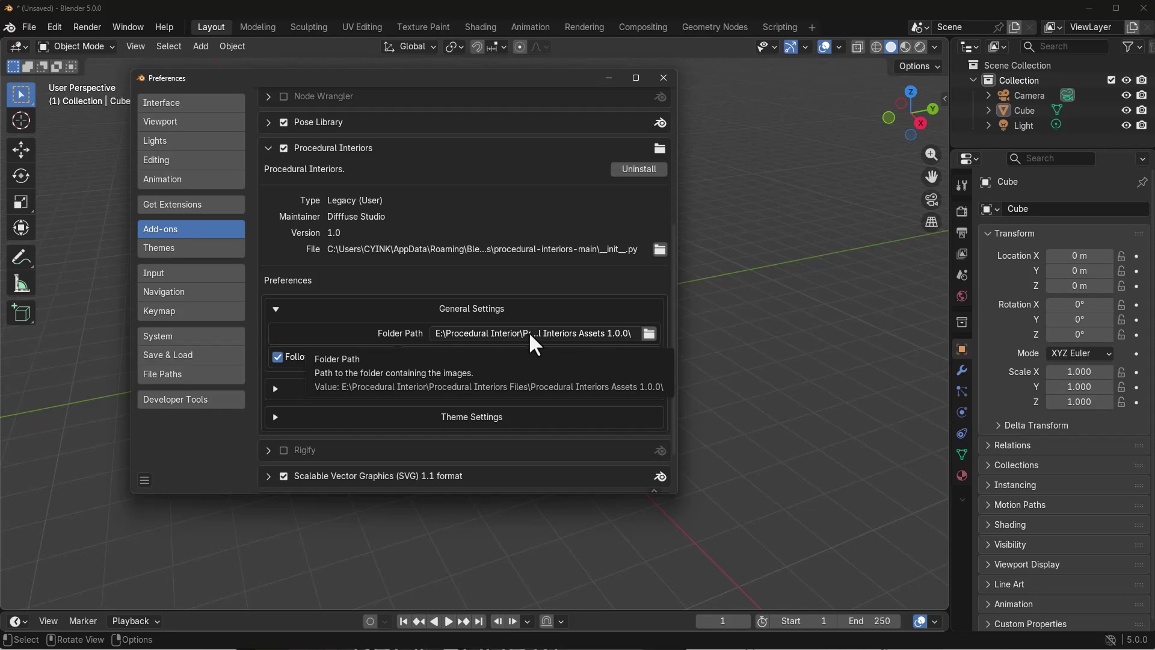
left_click(276, 309)
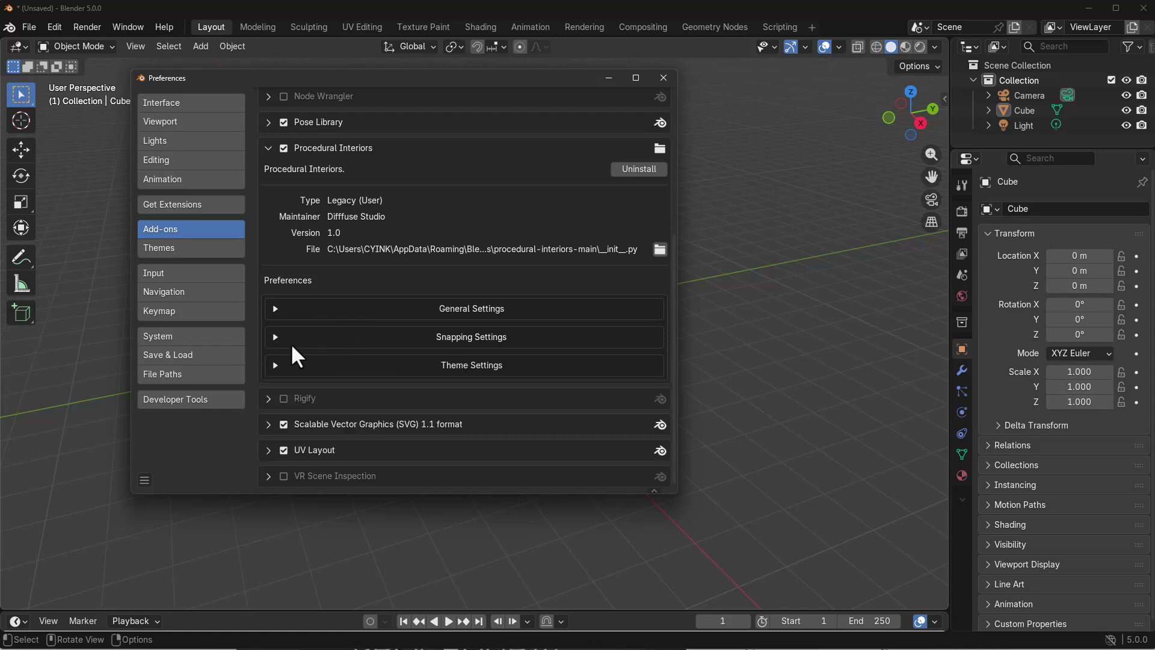
left_click(163, 374)
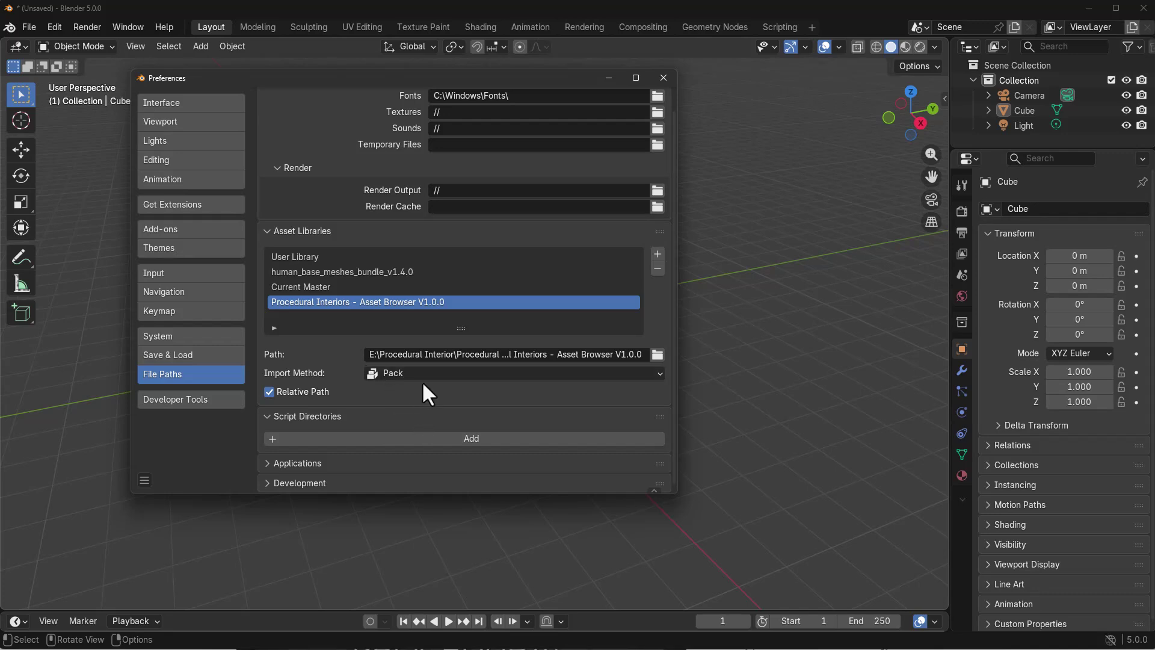
- Set the Procedural Interiors library to import by Append, save preferences, and split the viewport
left_click(446, 377)
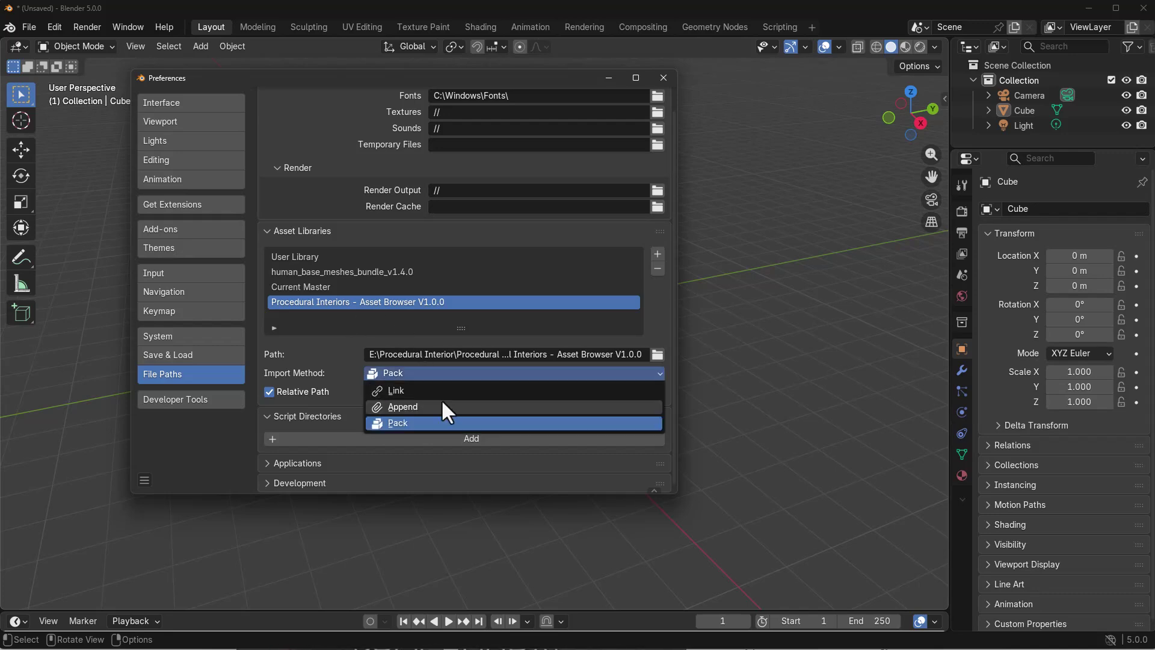
left_click(410, 408)
left_click(145, 480)
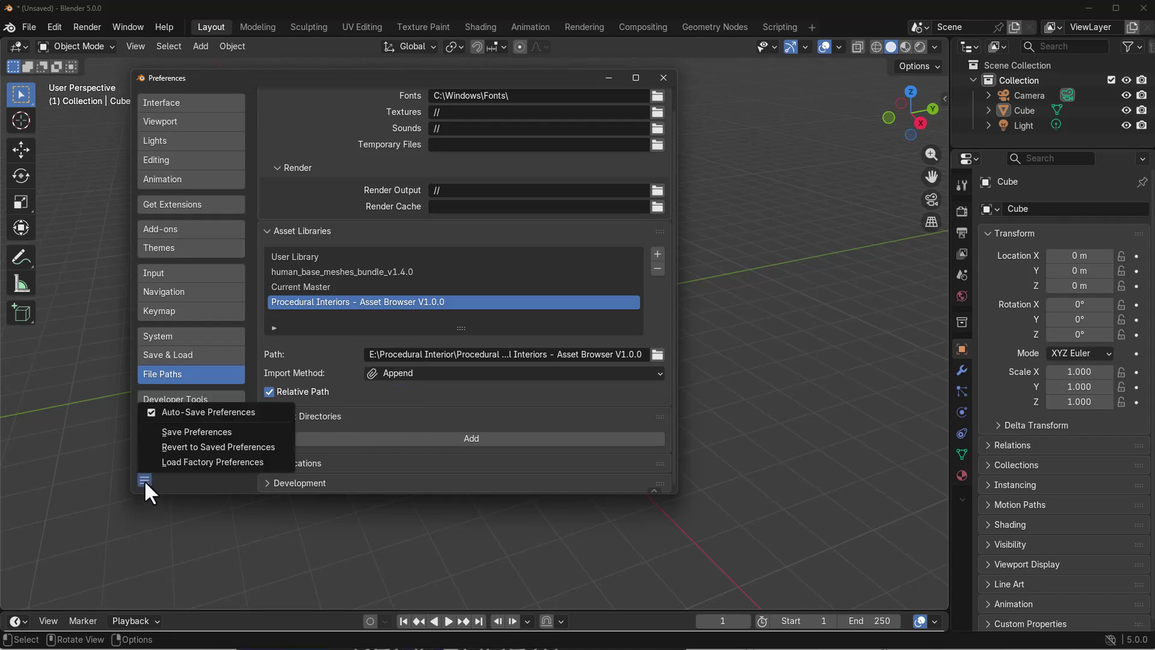
left_click(191, 432)
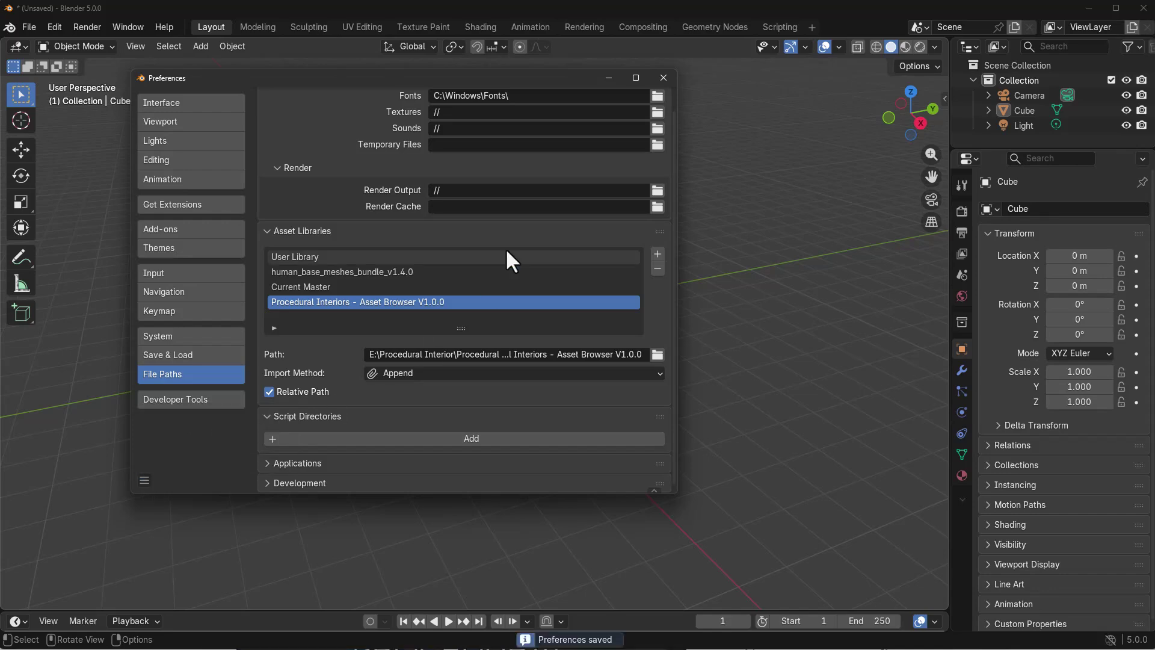
left_click(663, 78)
left_click_drag(12, 612, 383, 553)
- Make the left area an Asset Browser and browse the Models, Procedural Models and Unassigned catalogs
left_click(19, 47)
left_click(506, 132)
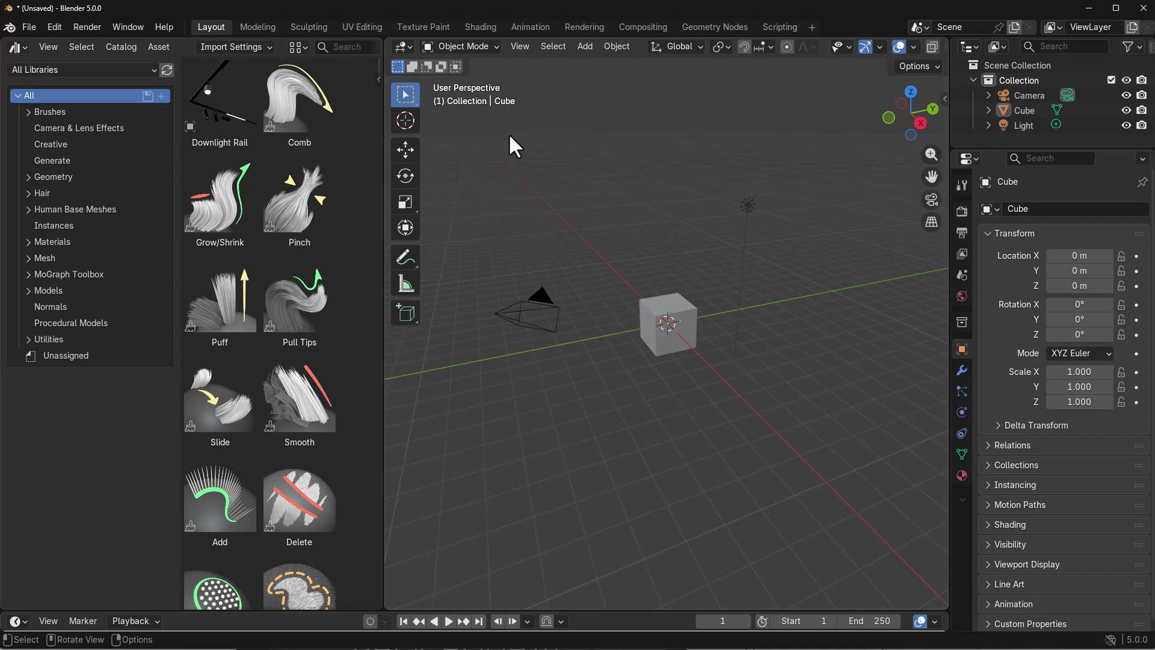
left_click(66, 290)
scroll(206, 308, "down", 2)
scroll(206, 307, "down", 20)
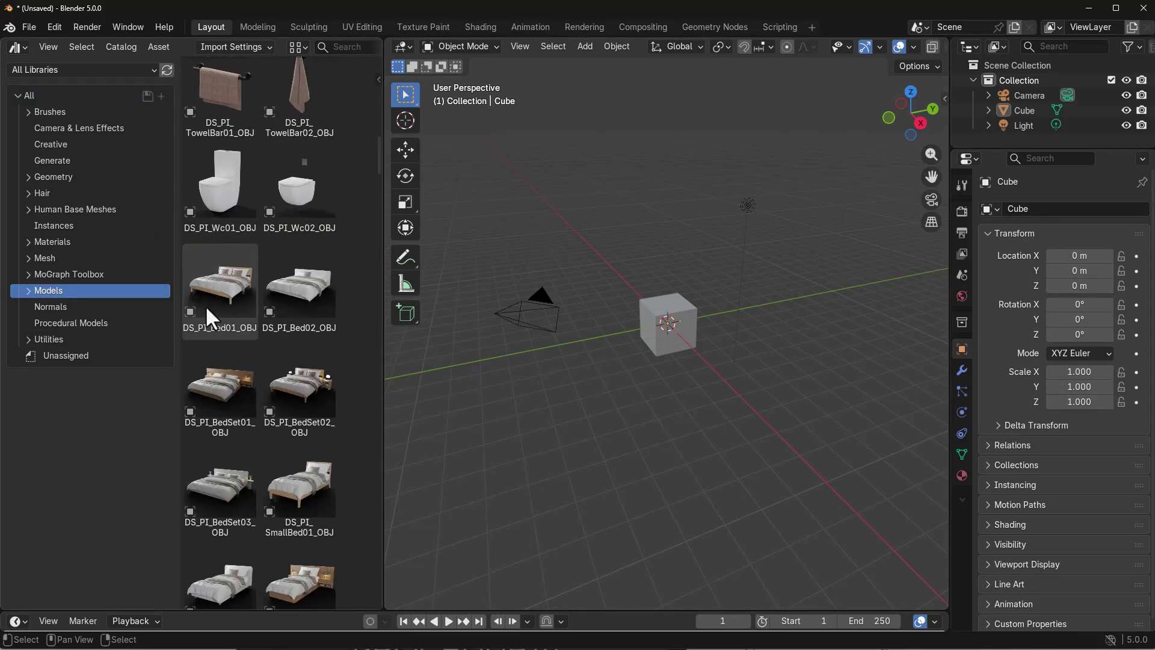
left_click(80, 325)
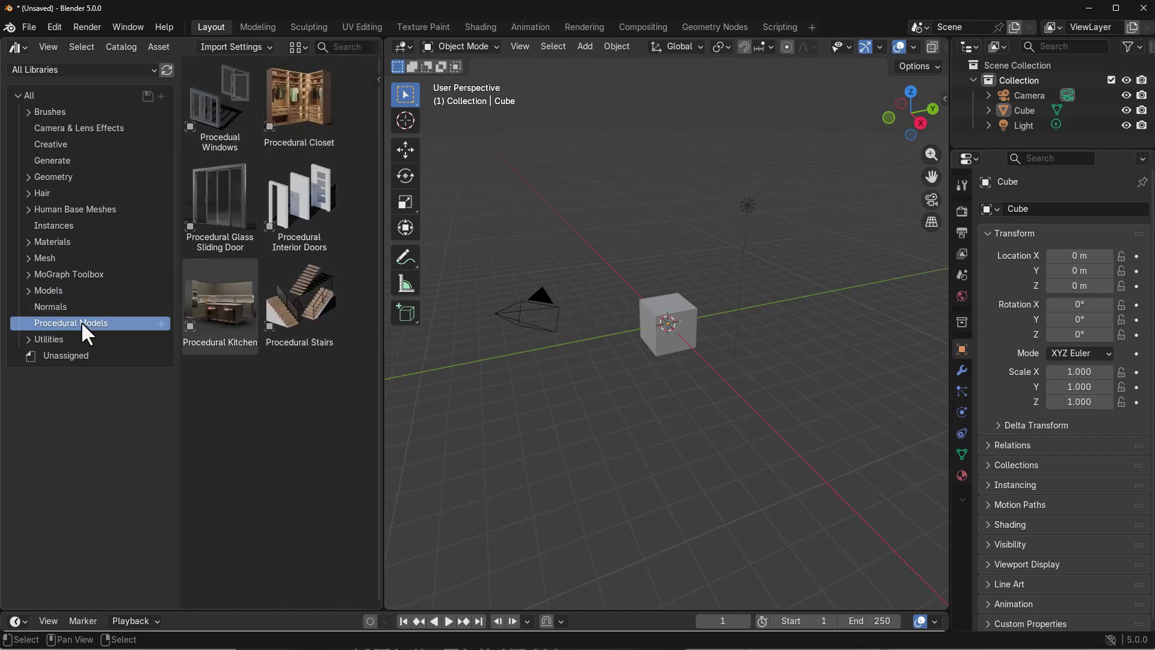
left_click(95, 359)
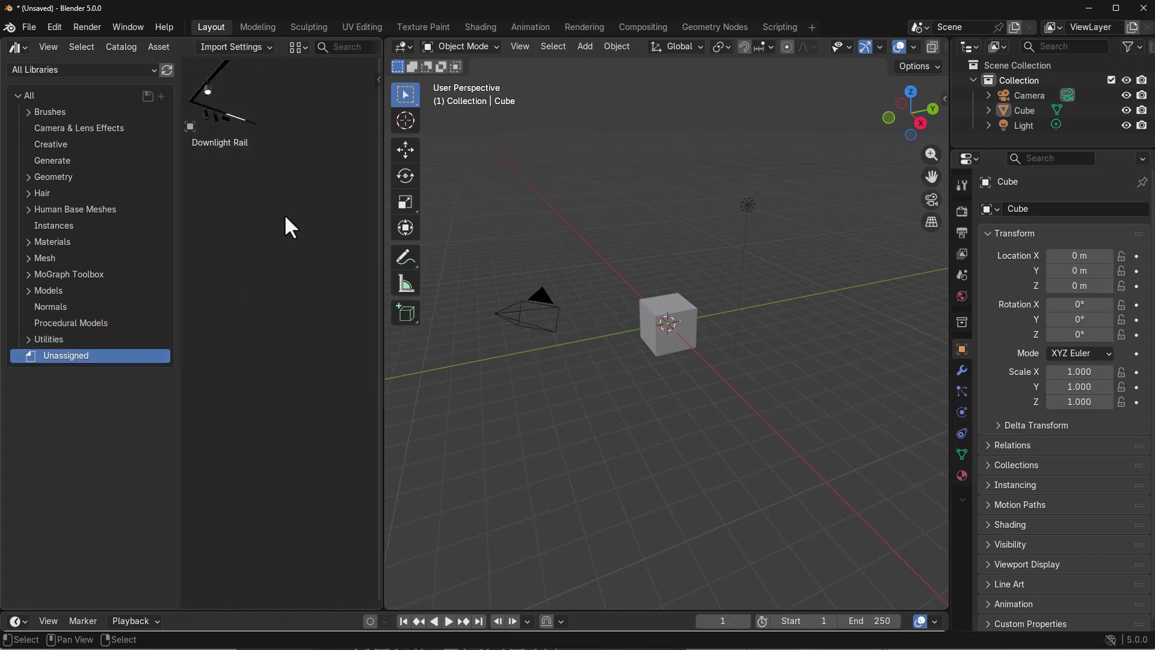
- Open the Procedural Interiors sidebar tab and look through its Overlay and Reference options
key("n")
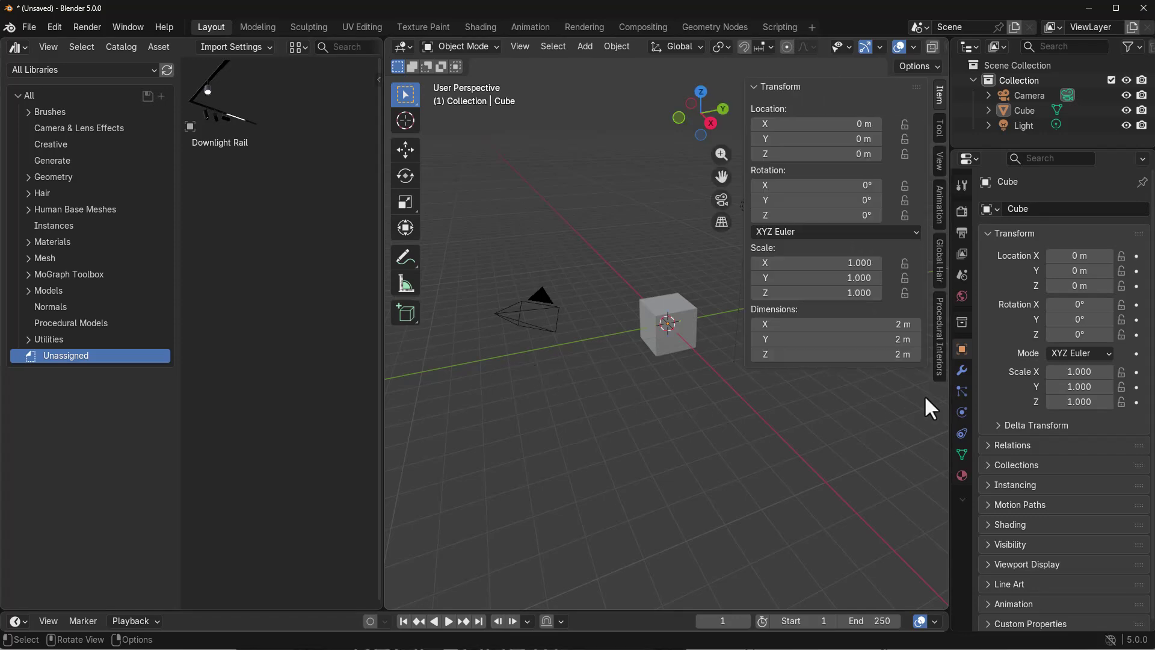
left_click(940, 352)
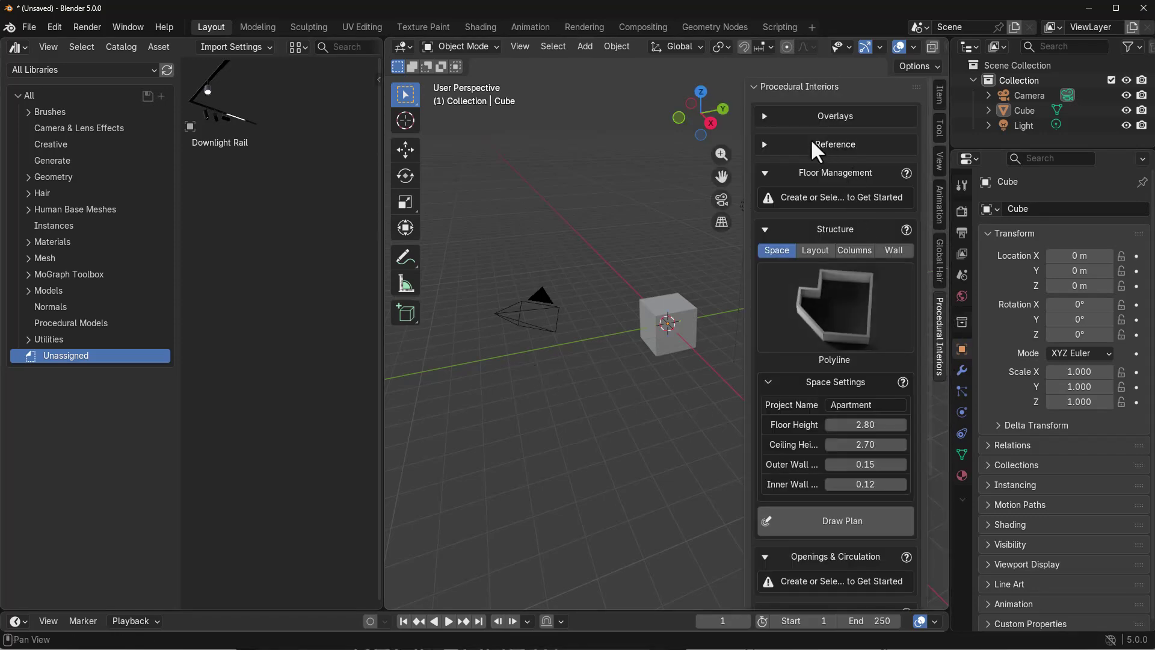
left_click(783, 117)
left_click(782, 117)
left_click(791, 145)
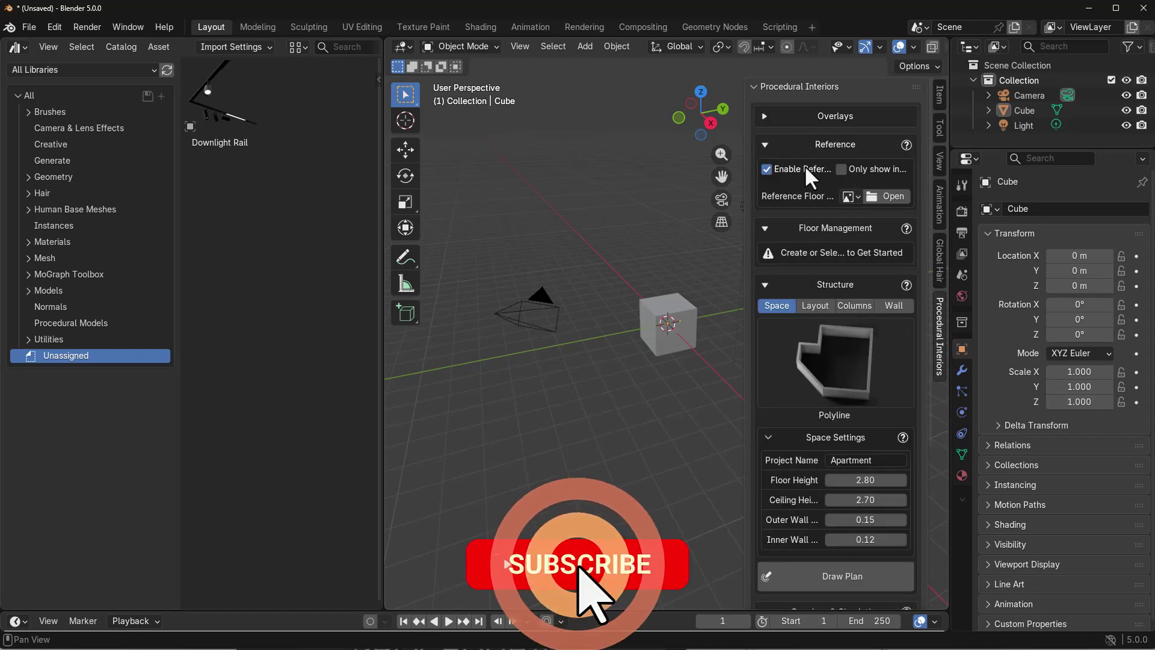
left_click(812, 145)
scroll(825, 231, "down", 4)
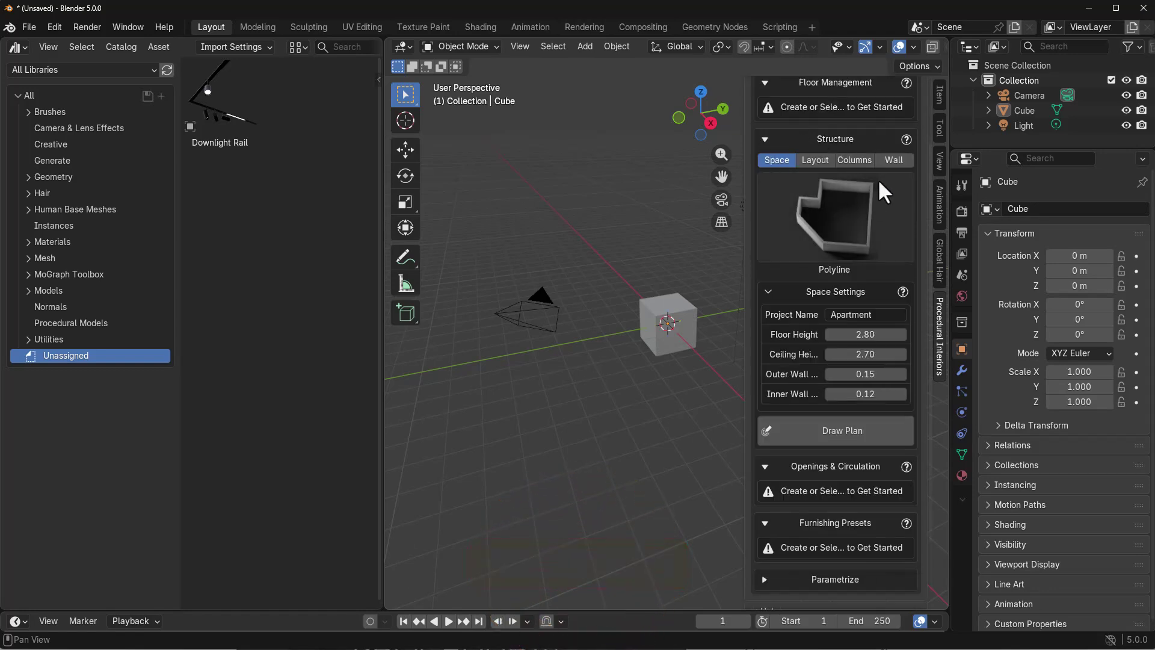
scroll(835, 229, "down", 3)
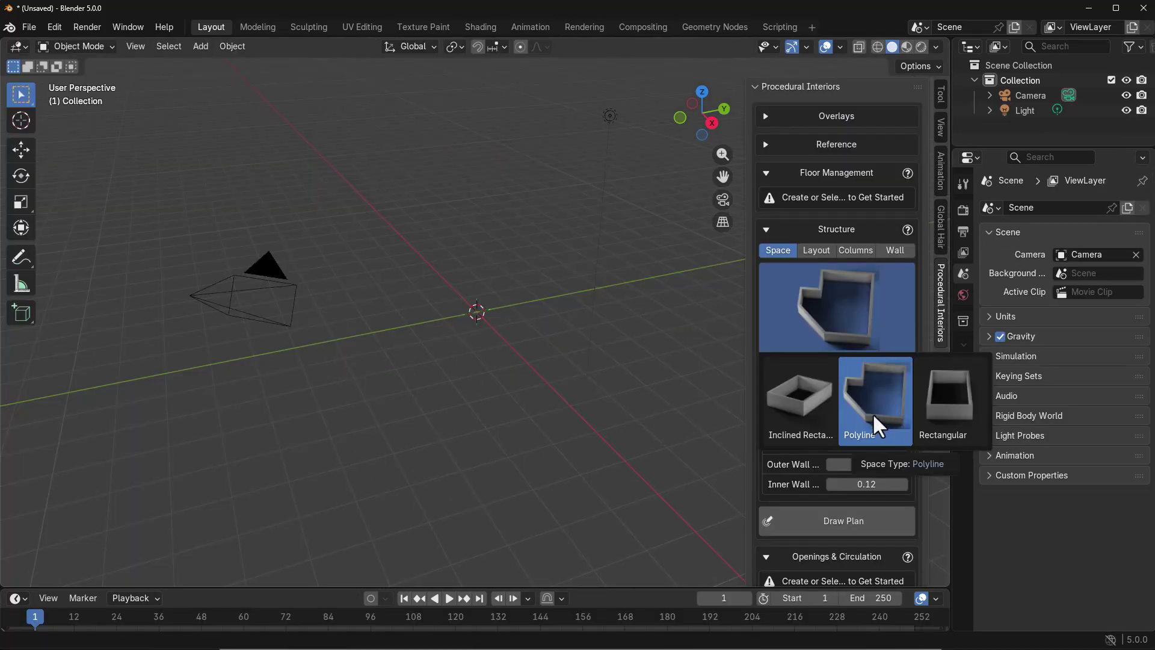
- Draw a rectangular Apartment room about 6.35 × 8.32 m and split the viewport into two views
left_click(938, 405)
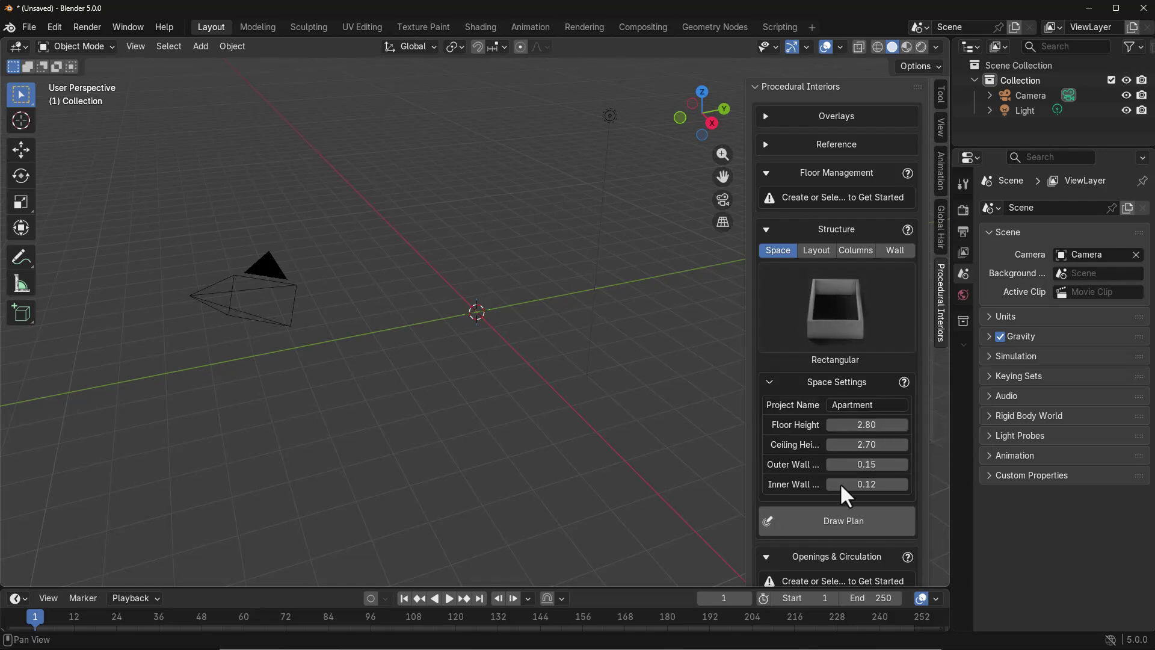
left_click(831, 525)
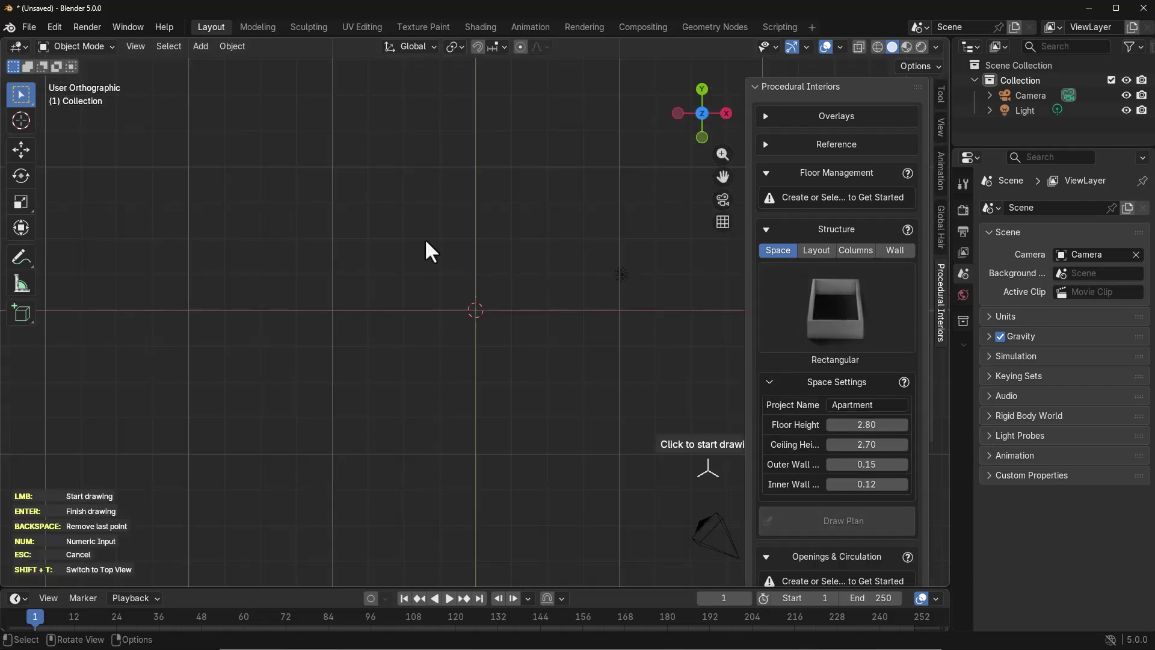
left_click(368, 164)
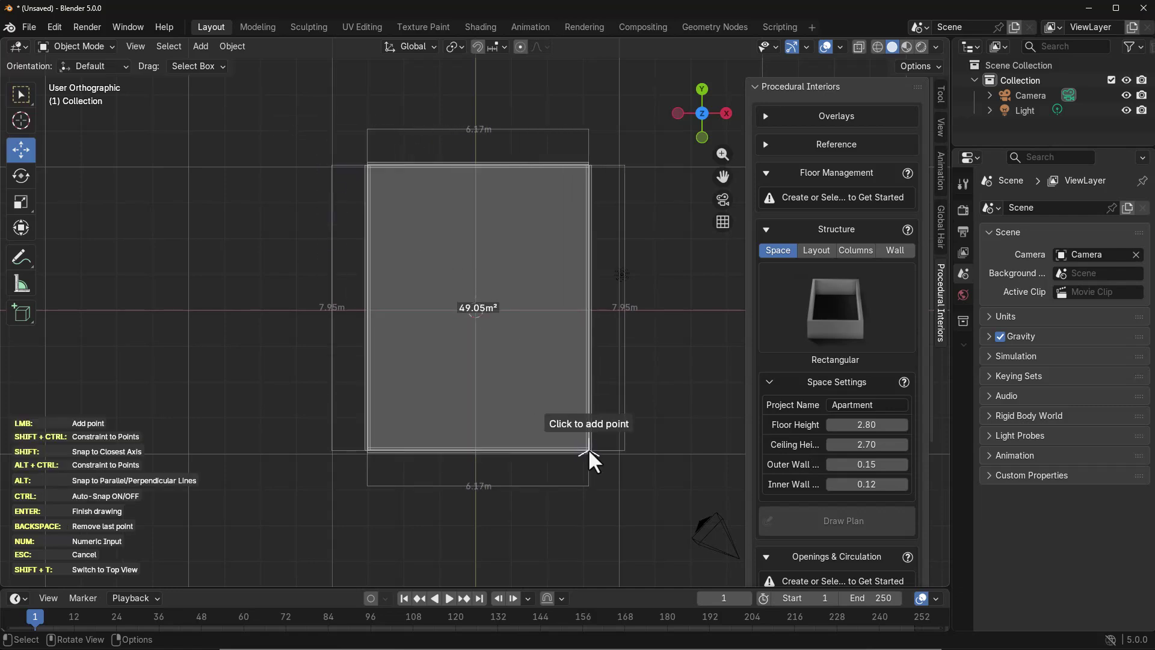
left_click(583, 450)
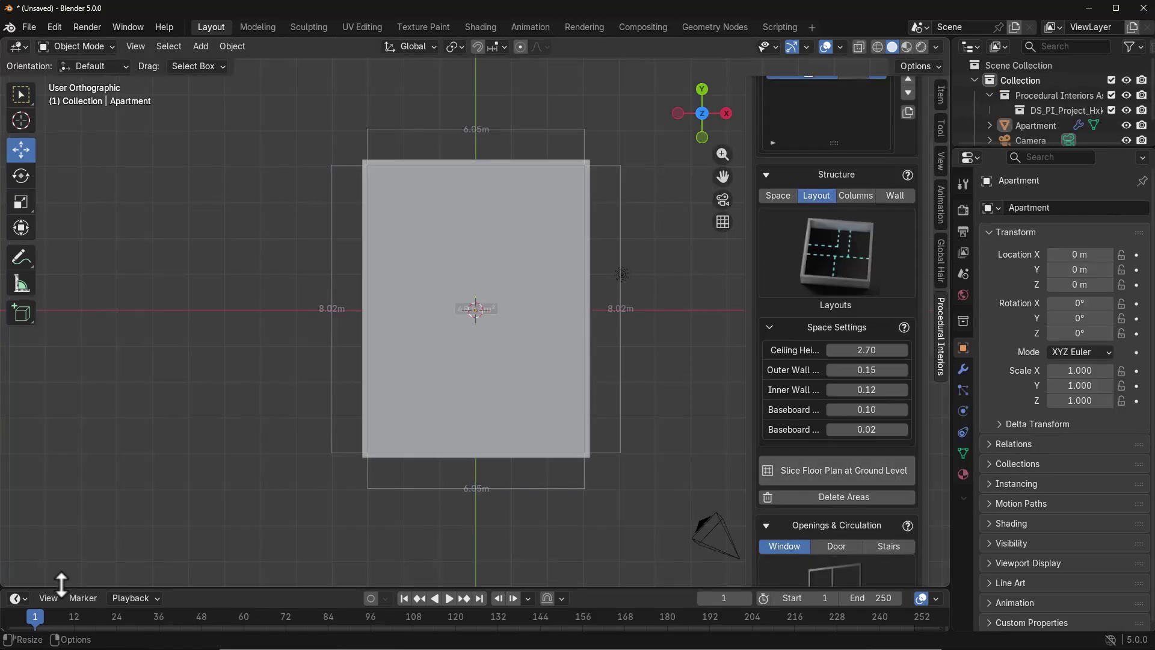
left_click_drag(4, 583, 361, 530)
middle_click_drag(218, 475, 175, 529)
- Slice the plan into upper and lower rooms, then split the upper room with a vertical wall
key("KP_5")
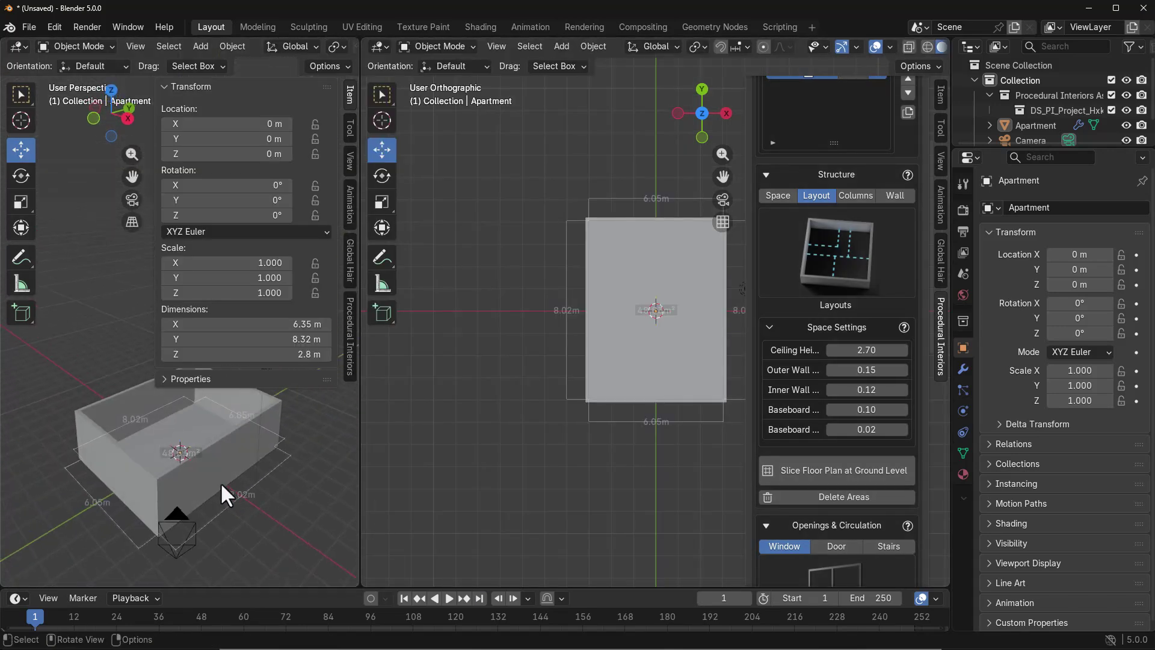
scroll(221, 482, "up", 5)
left_click(843, 475)
scroll(482, 348, "up", 2)
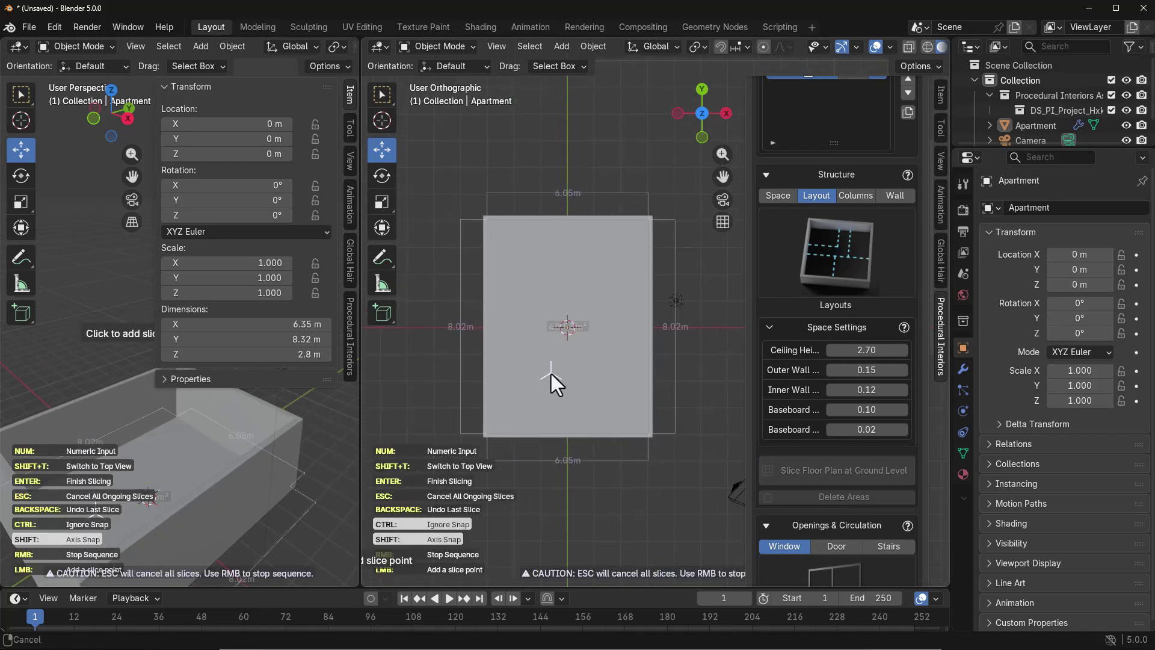
left_click(488, 317)
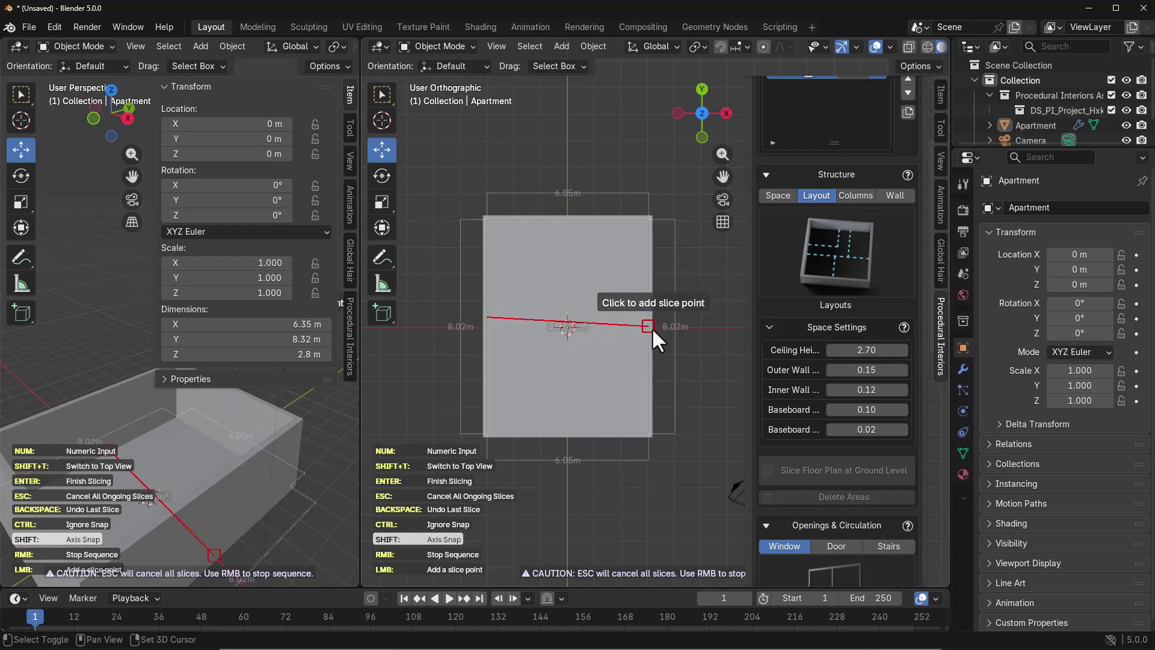
left_click(648, 319, "shift")
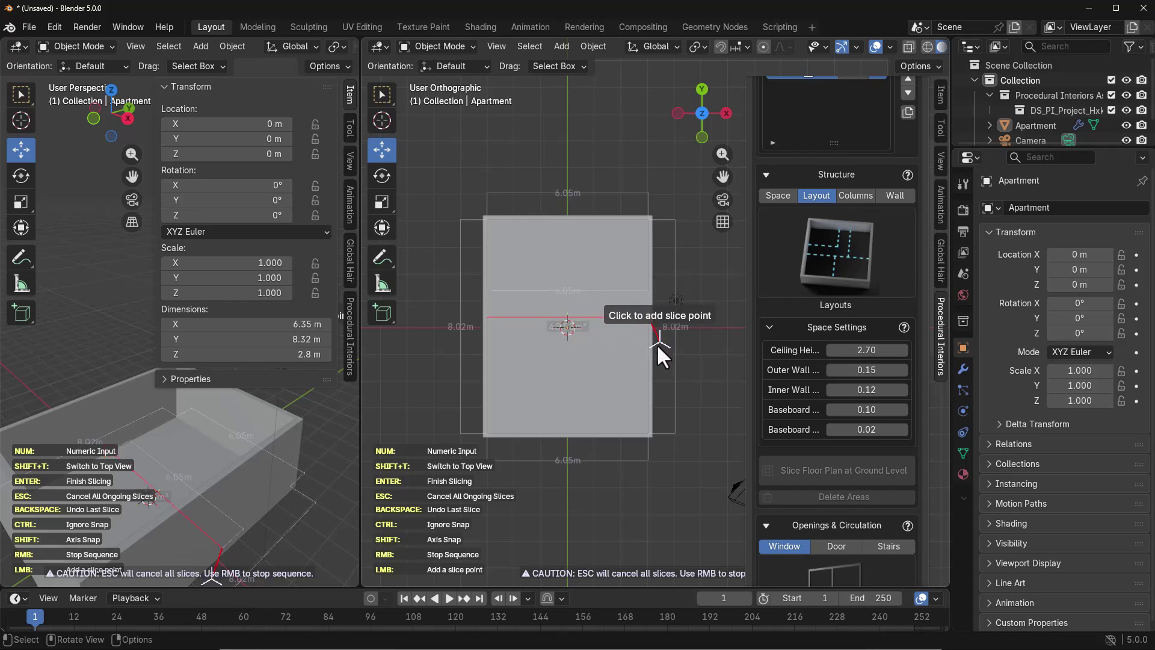
key("Return")
left_click(814, 472)
left_click(589, 217)
left_click(589, 317)
key("Return")
- Slice the lower part three more times, leaving rooms such as 14.1 m² and 6.44 m²
left_click(782, 470)
left_click(504, 376)
left_click(650, 382)
key("Return")
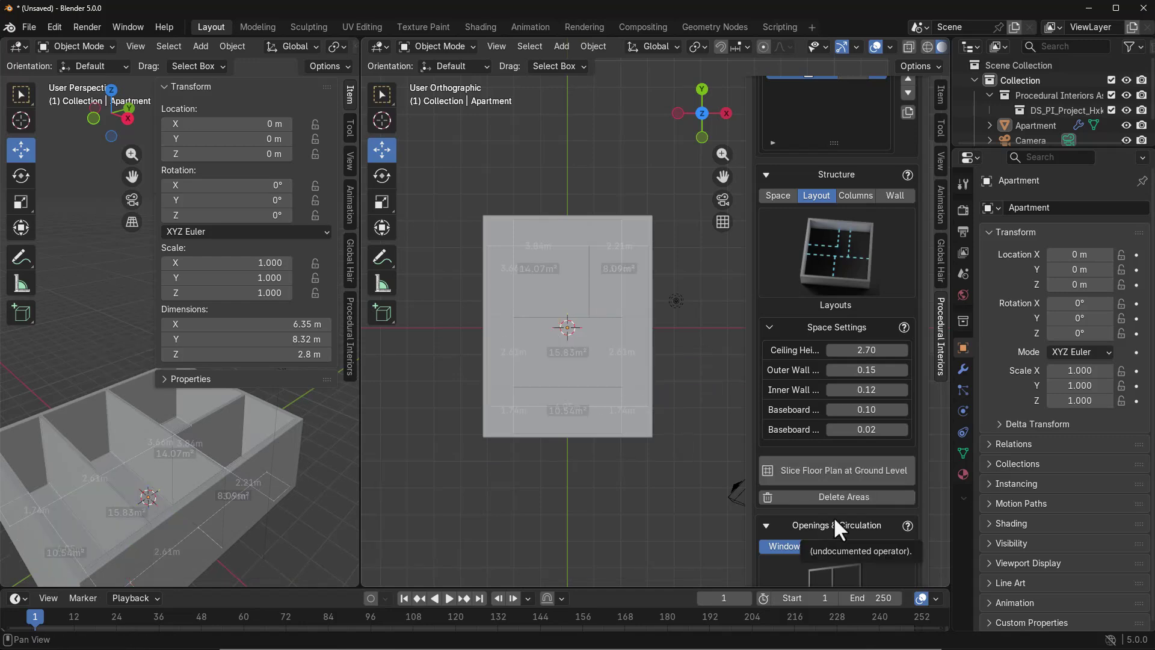
left_click(837, 470)
left_click(592, 387)
left_click(592, 433, "shift")
key("Return")
left_click(782, 471)
left_click(550, 388)
left_click(550, 434)
key("Return")
scroll(830, 294, "down", 10)
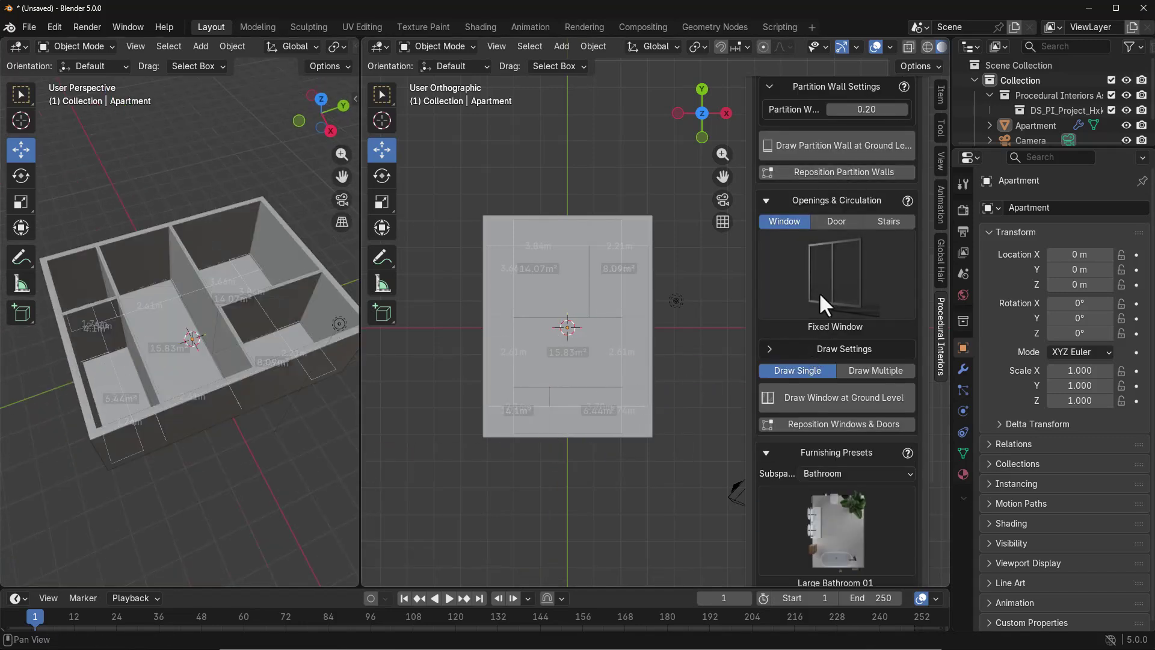
- Choose the Hinged Window type and draw a window along an outer wall
left_click(843, 295)
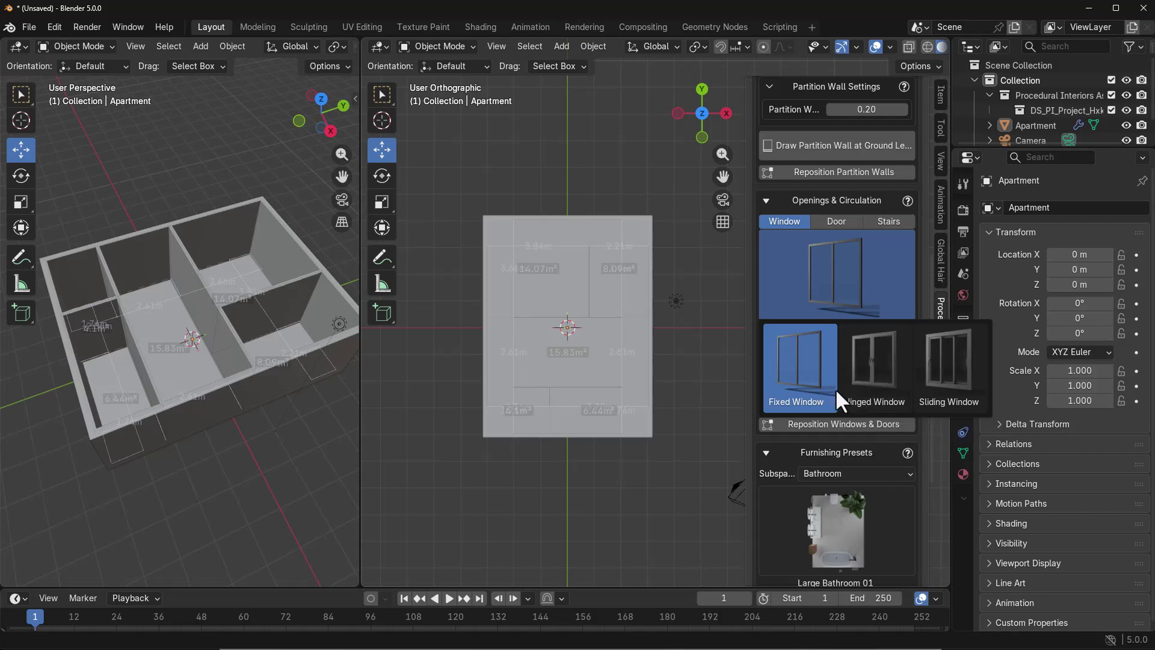
left_click(895, 382)
left_click(813, 399)
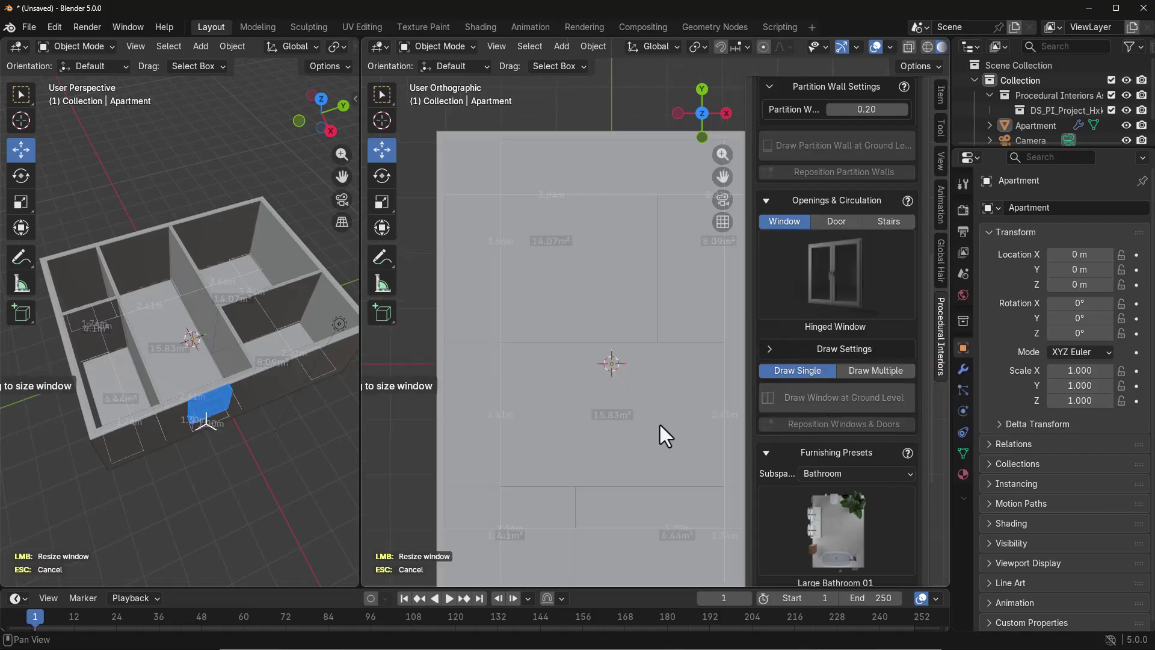
mouse_move(457, 425)
left_mouse_down()
mouse_move(451, 400)
mouse_move(446, 437)
left_mouse_up()
- Confirm the window as Hinged with an Anthracite frame, then bring up the door presets
left_click(378, 408)
left_click(491, 499)
left_click(491, 499)
left_click(484, 566)
left_click(486, 562)
left_click(421, 629)
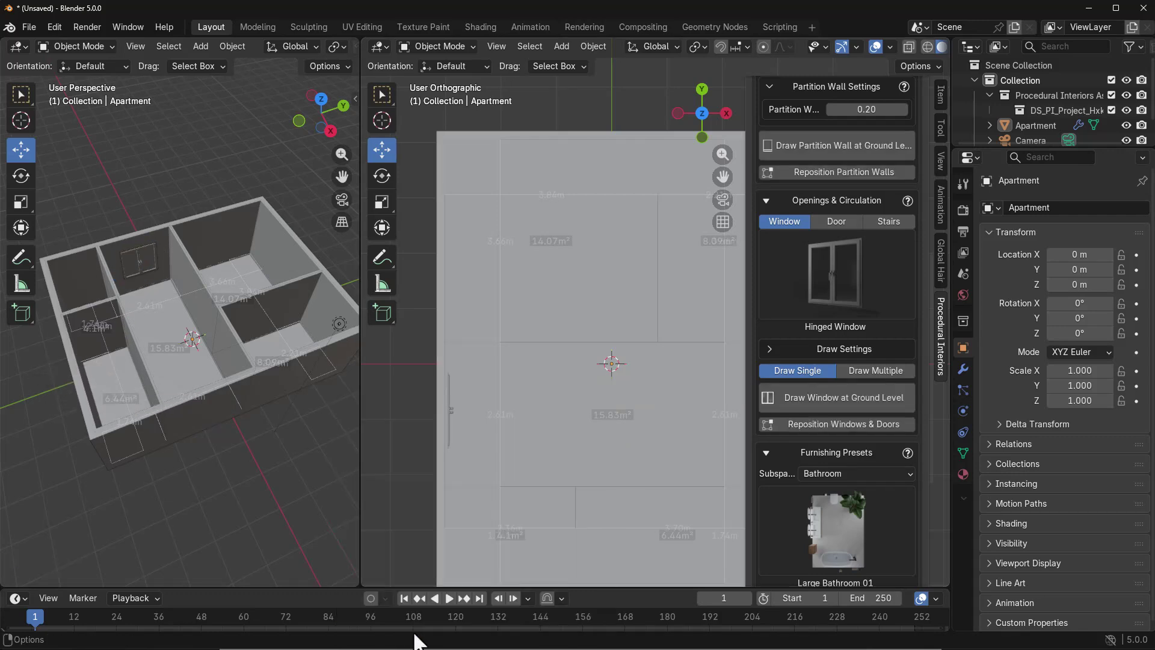
middle_click_drag(587, 505, 570, 450, "shift")
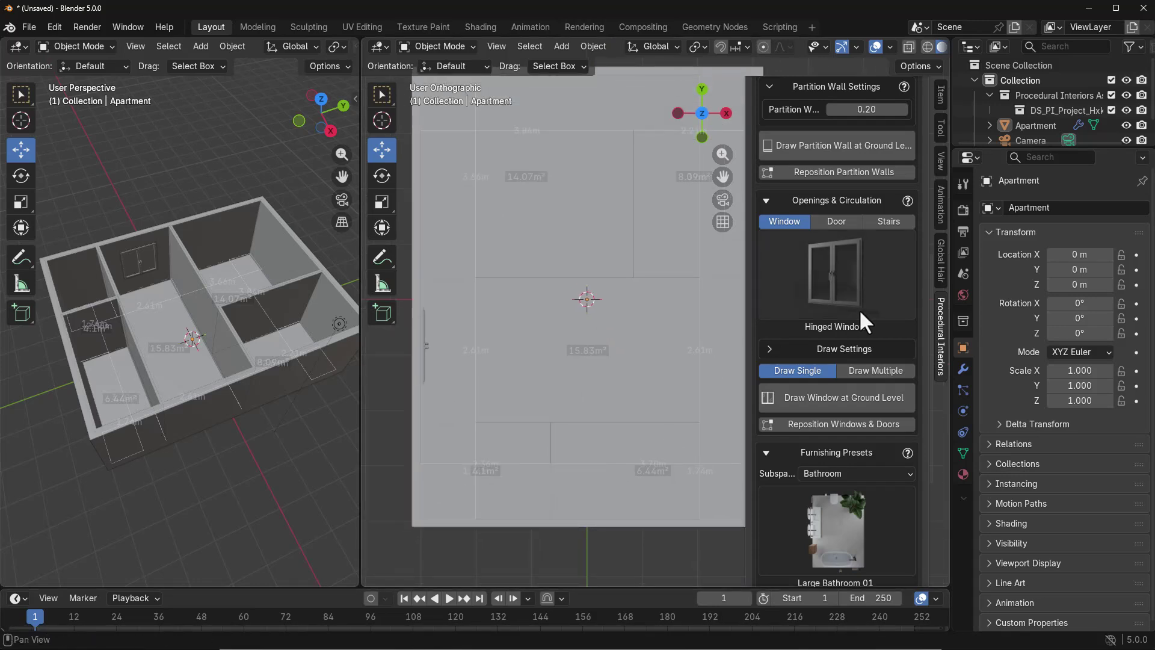
left_click(837, 221)
left_click(837, 274)
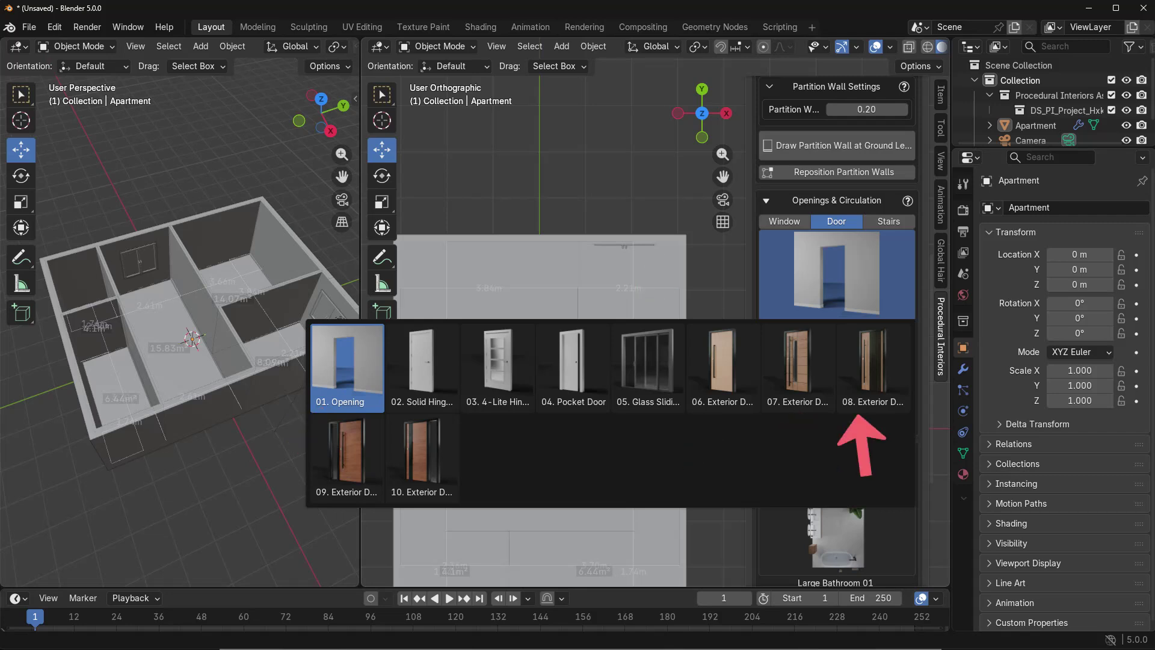
- Place a plain doorway opening on a lower room's wall
key("Escape")
left_click(840, 398)
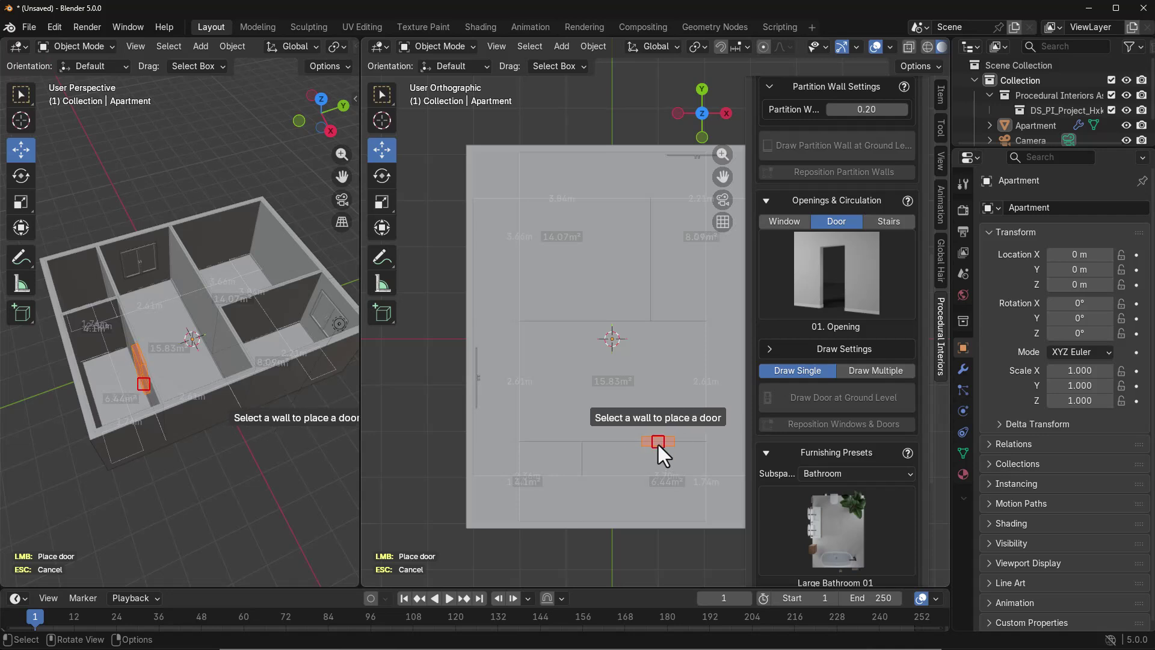
left_click(658, 445)
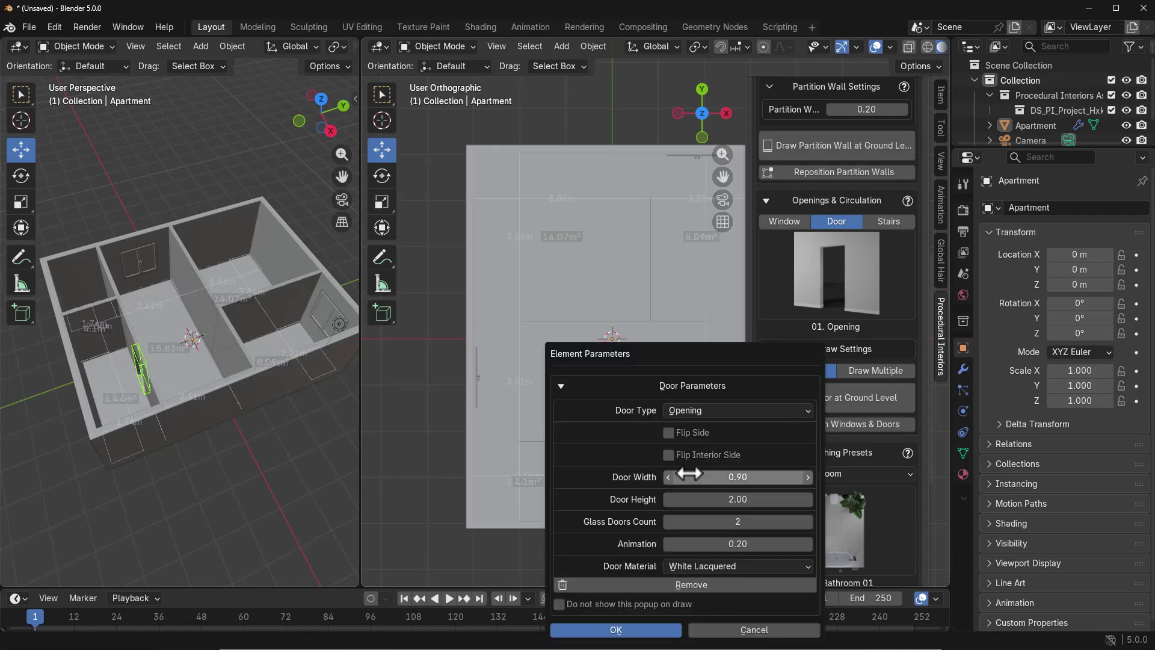
left_click(650, 629)
- Add a hinged door beside the 8.09 m² room with its opening side flipped
left_click(816, 407)
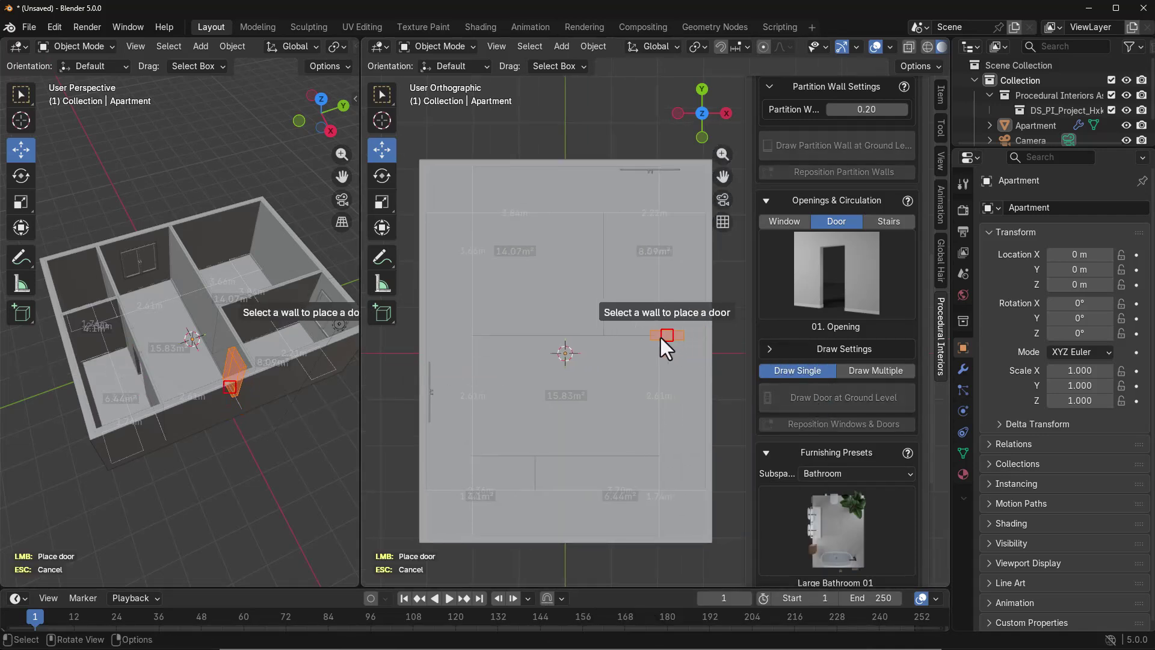
left_click(664, 337)
left_click(735, 371)
left_click(736, 402)
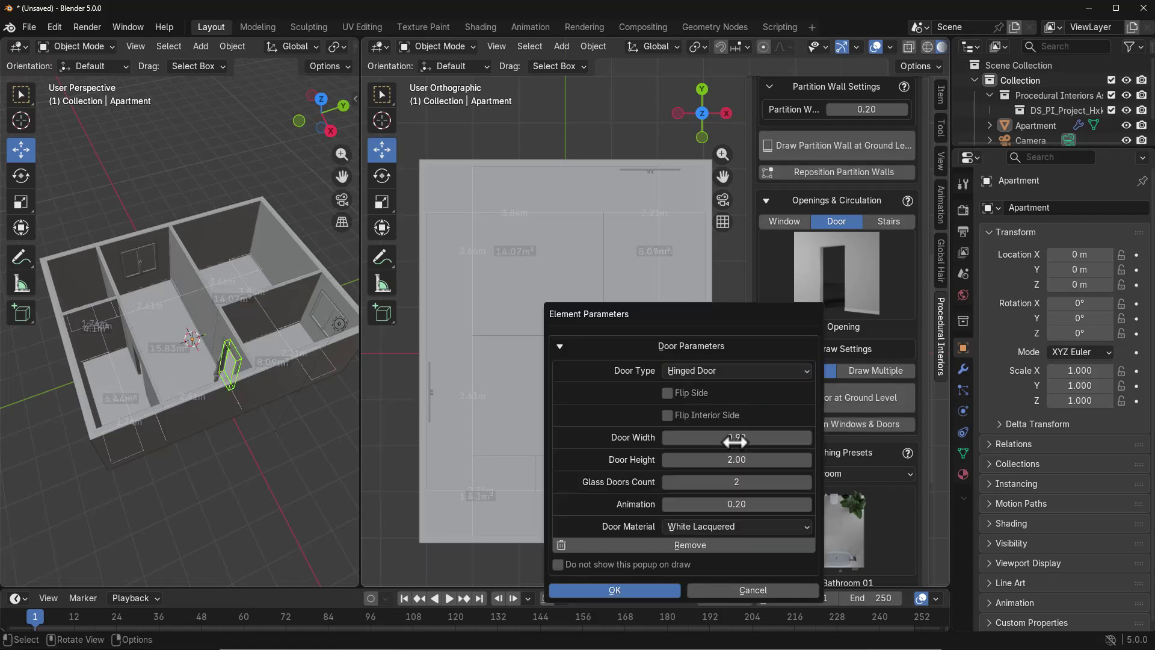
left_click(668, 393)
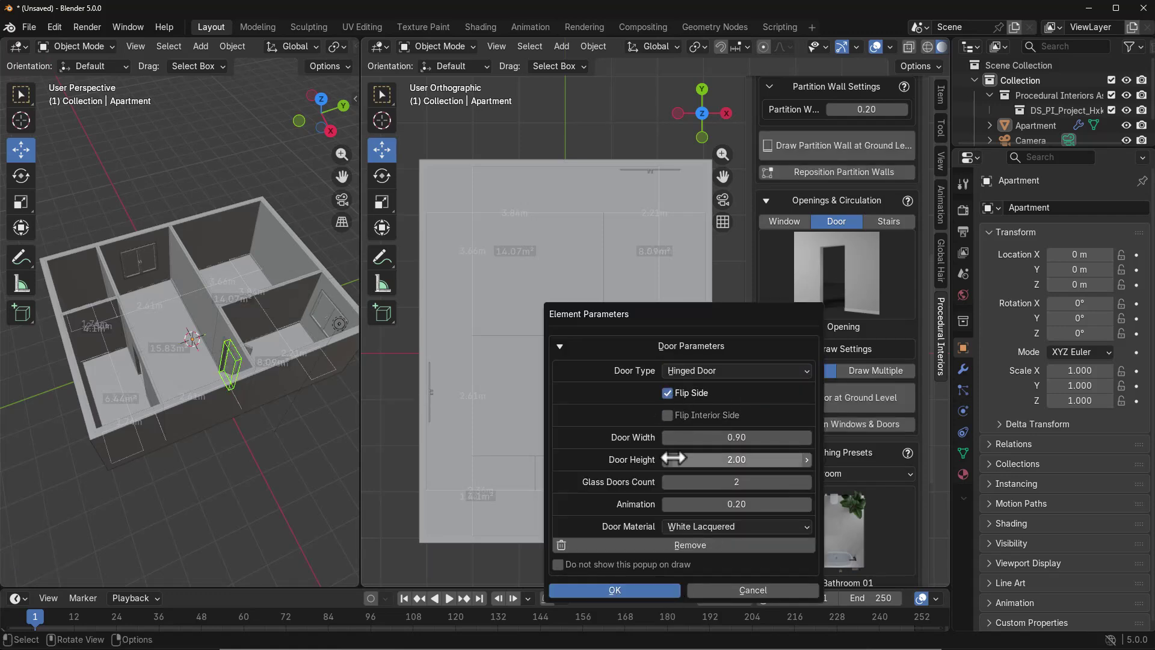
scroll(325, 404, "up", 4)
middle_click_drag(308, 377, 169, 333)
left_click(169, 333)
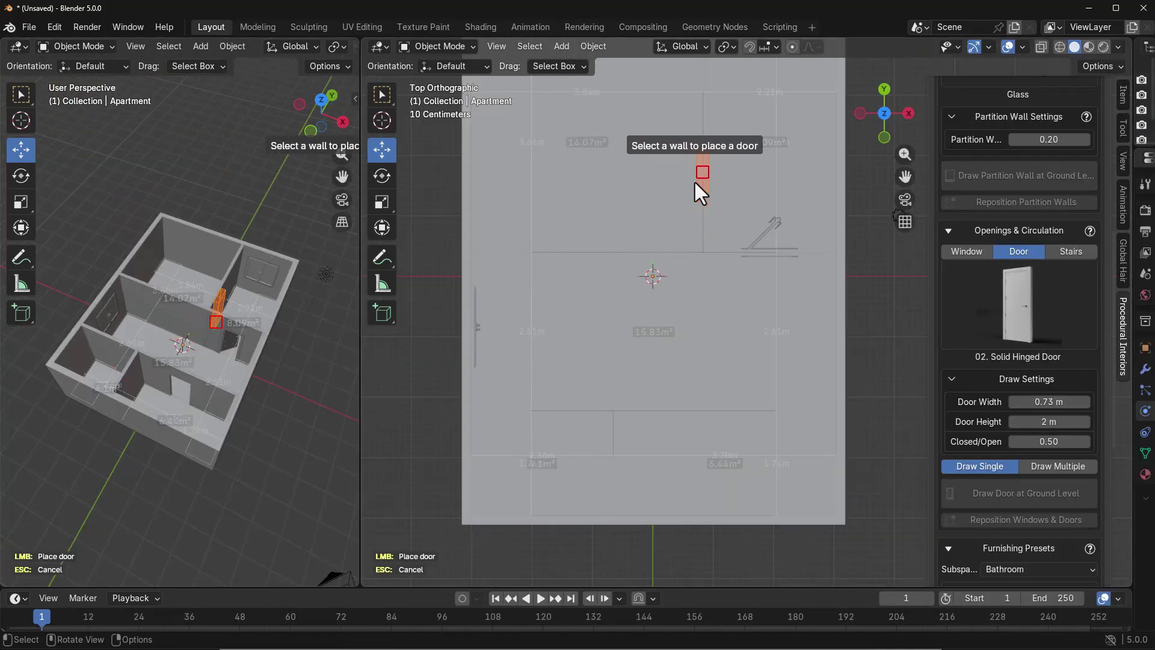
- Place another hinged door on a wall with its swing flipped to the interior side
left_click(695, 180)
left_click_drag(666, 150, 461, 253)
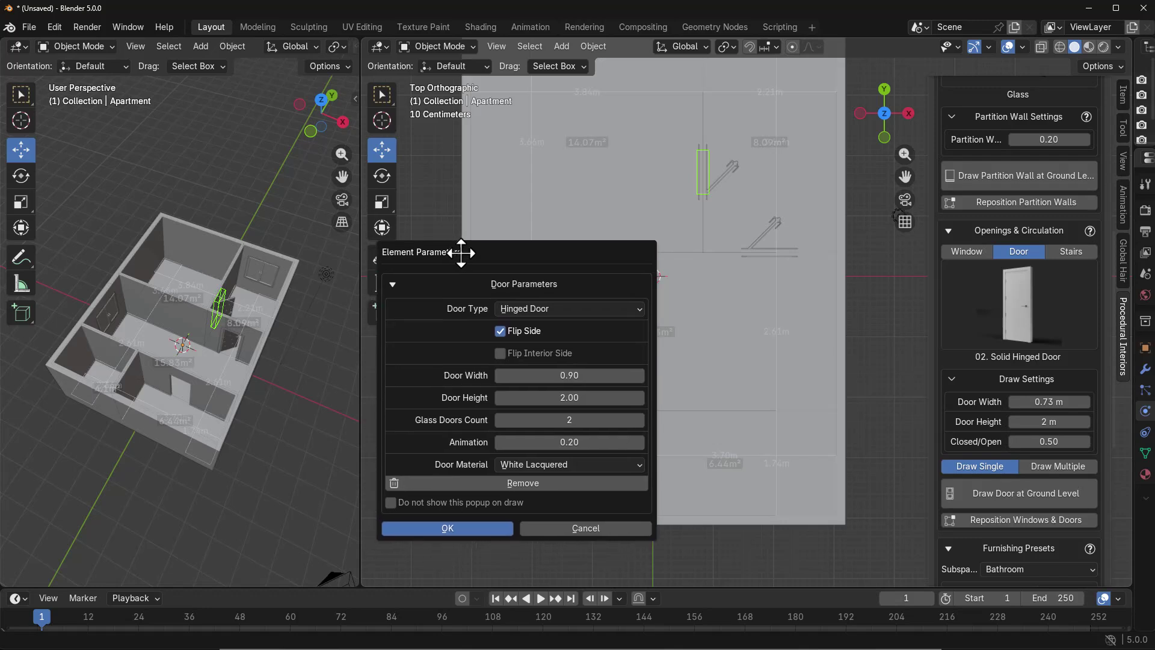
left_click(497, 331)
left_click(497, 331)
left_click(500, 354)
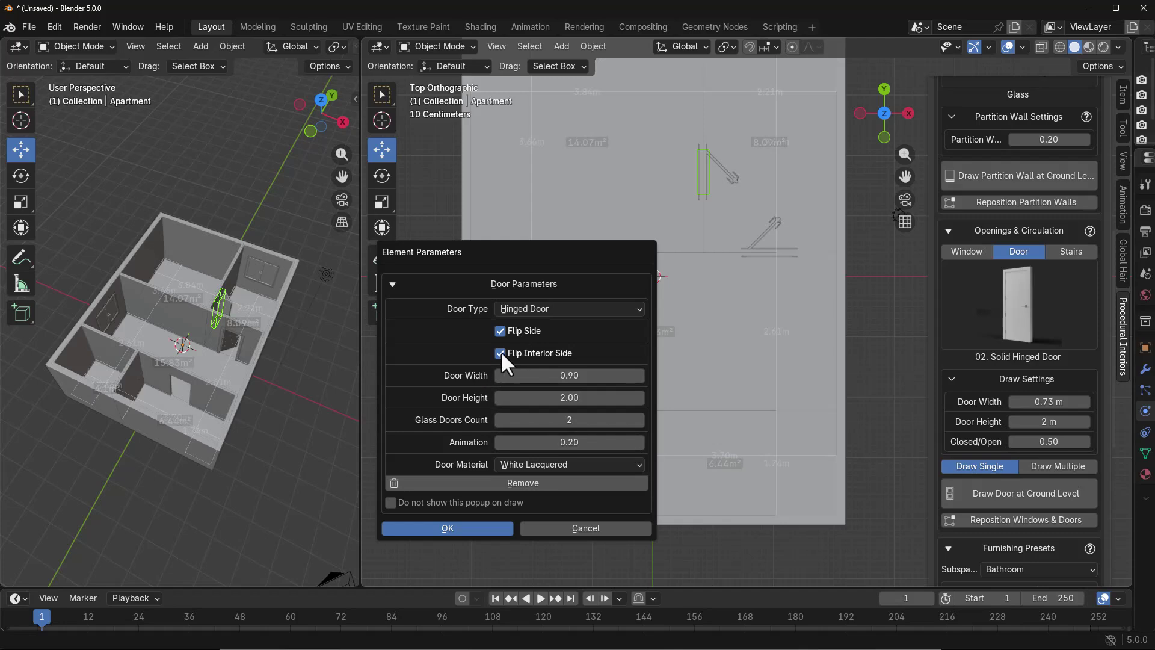
left_click(492, 525)
- Orbit the apartment views and snap the right viewport back to Top
middle_click_drag(663, 306, 653, 359)
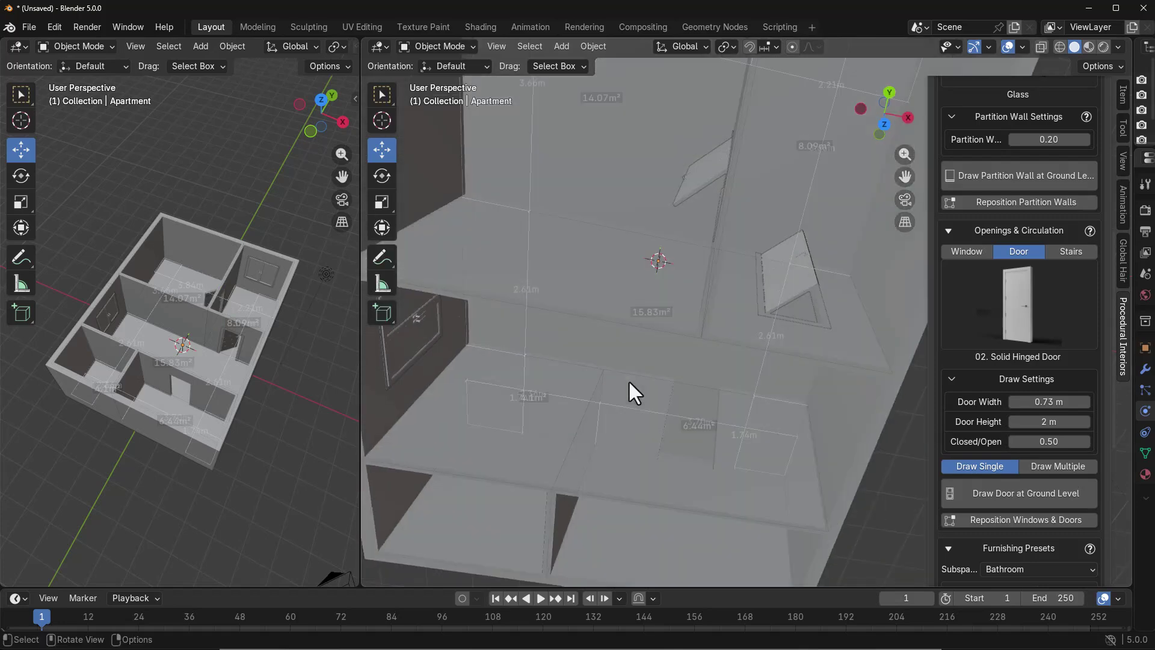
left_click(884, 124)
scroll(262, 344, "up", 5)
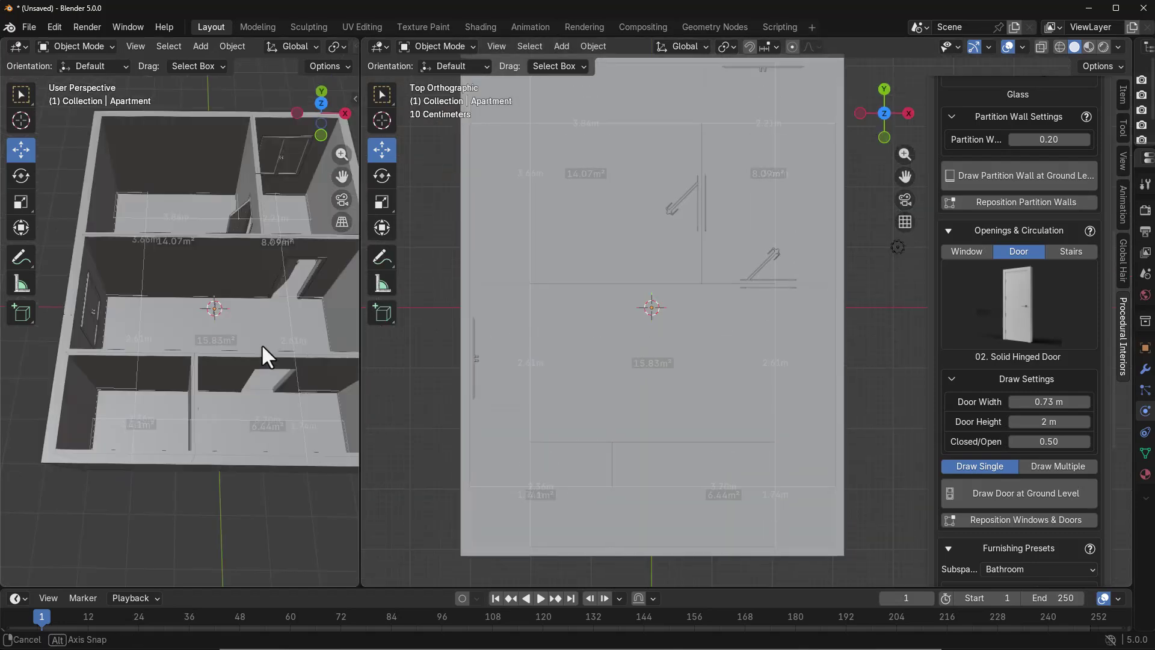
middle_click_drag(261, 345, 231, 346)
- Show the Stairs options in Openings & Circulation and scroll down the N-panel
scroll(602, 402, "down", 4, "shift")
scroll(1023, 241, "down", 3)
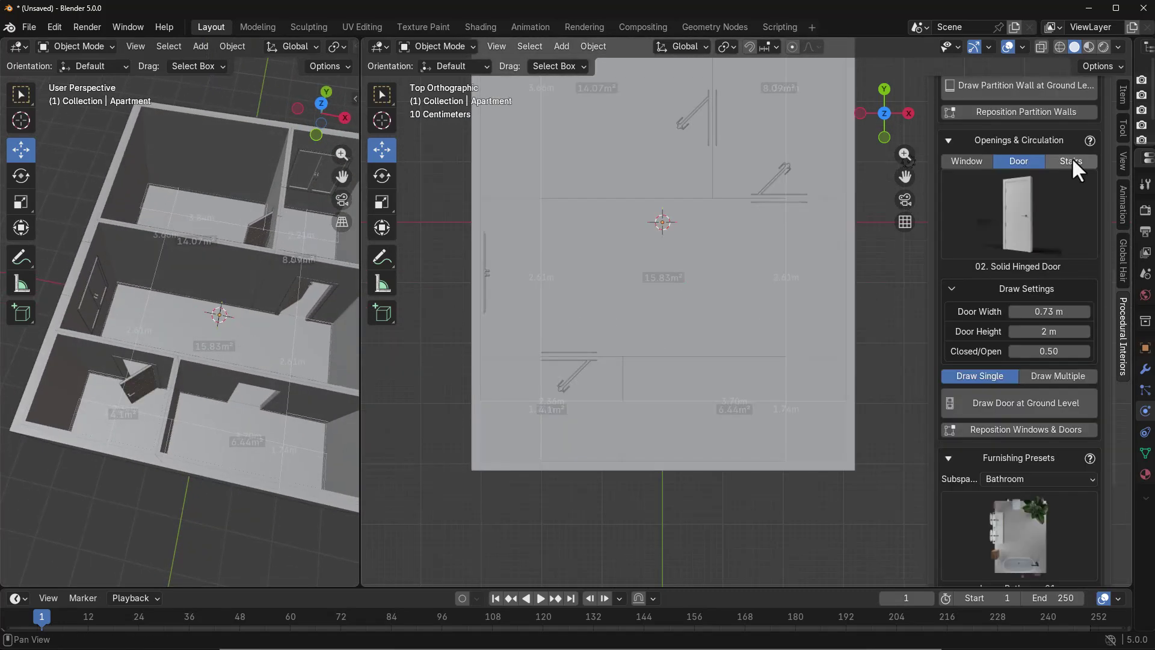
left_click(1072, 161)
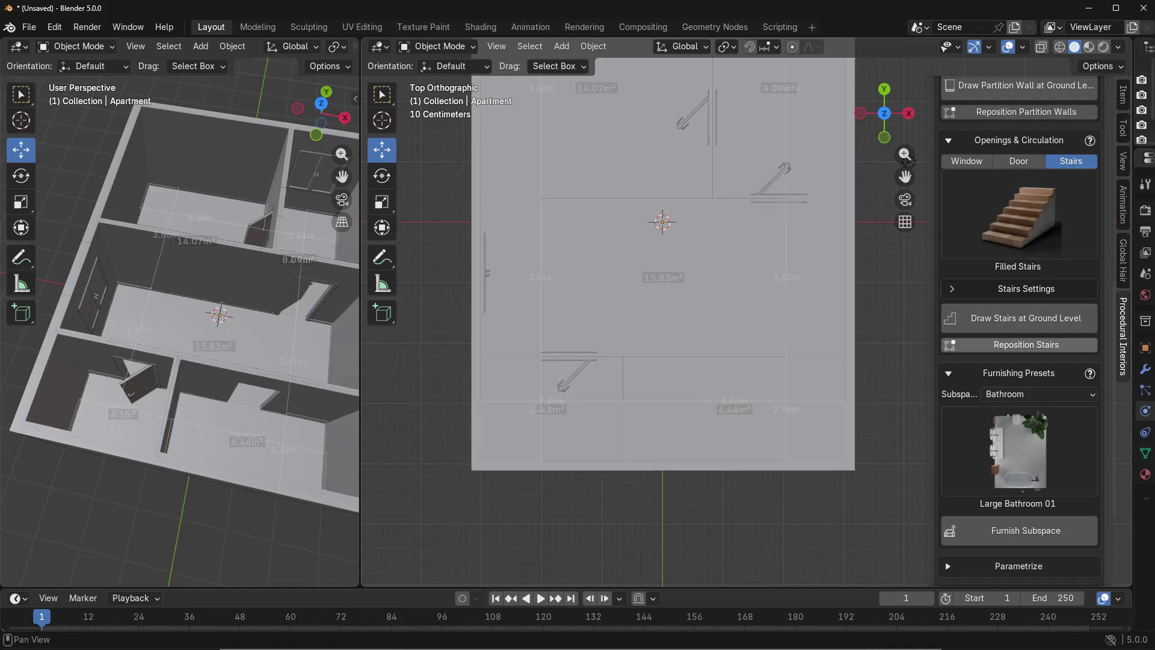
scroll(972, 385, "down", 5)
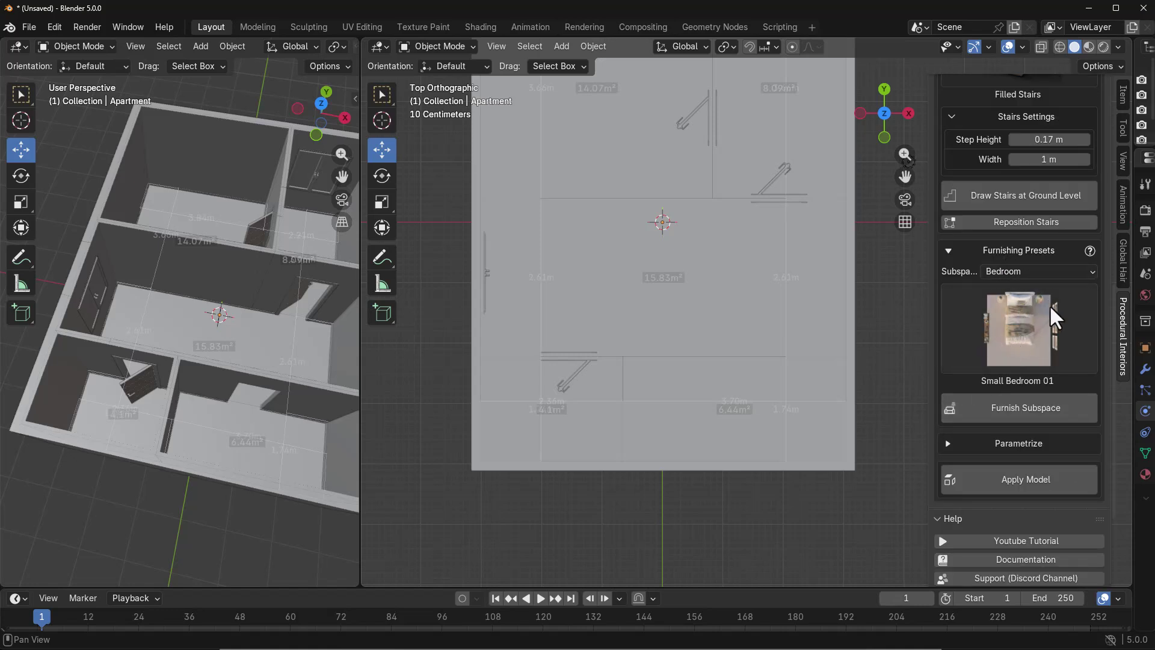
- Keep Small Bedroom 01, then switch the subspace to Bathroom and preview its layouts
left_click(1029, 337)
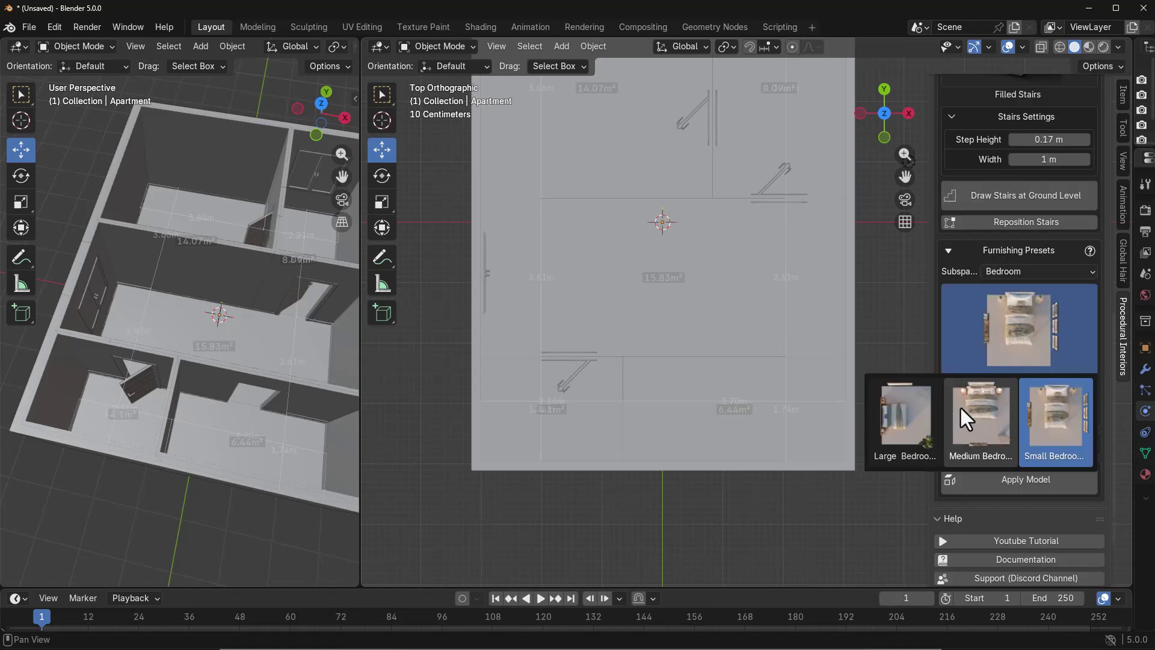
left_click(1041, 432)
left_click(1012, 270)
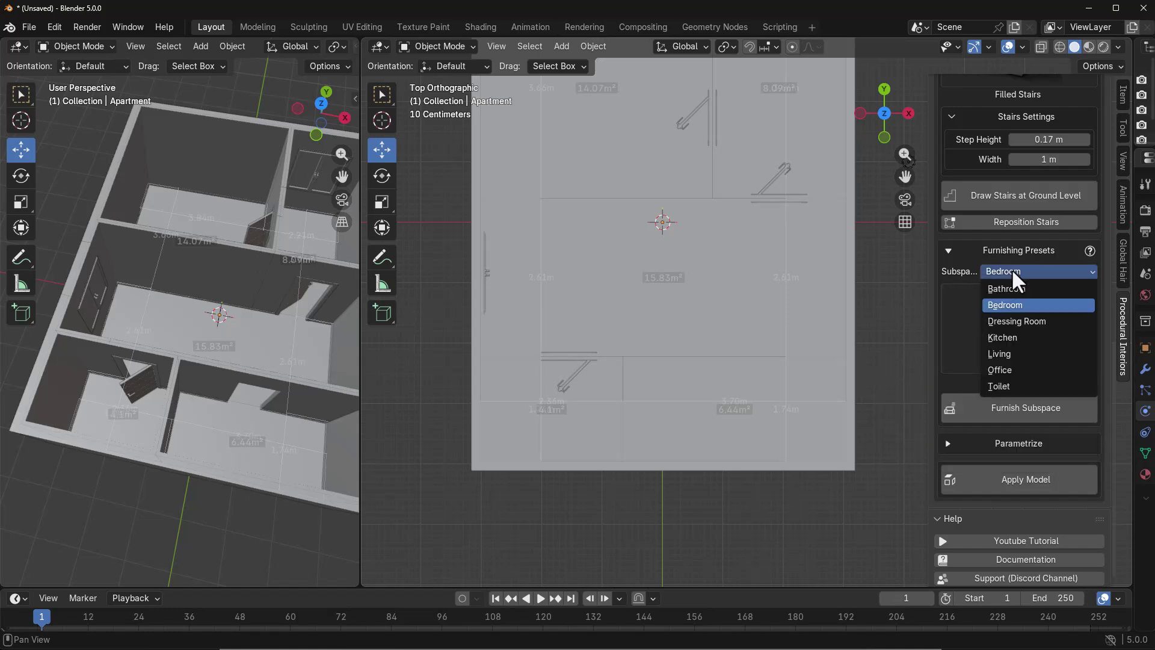
left_click(1014, 289)
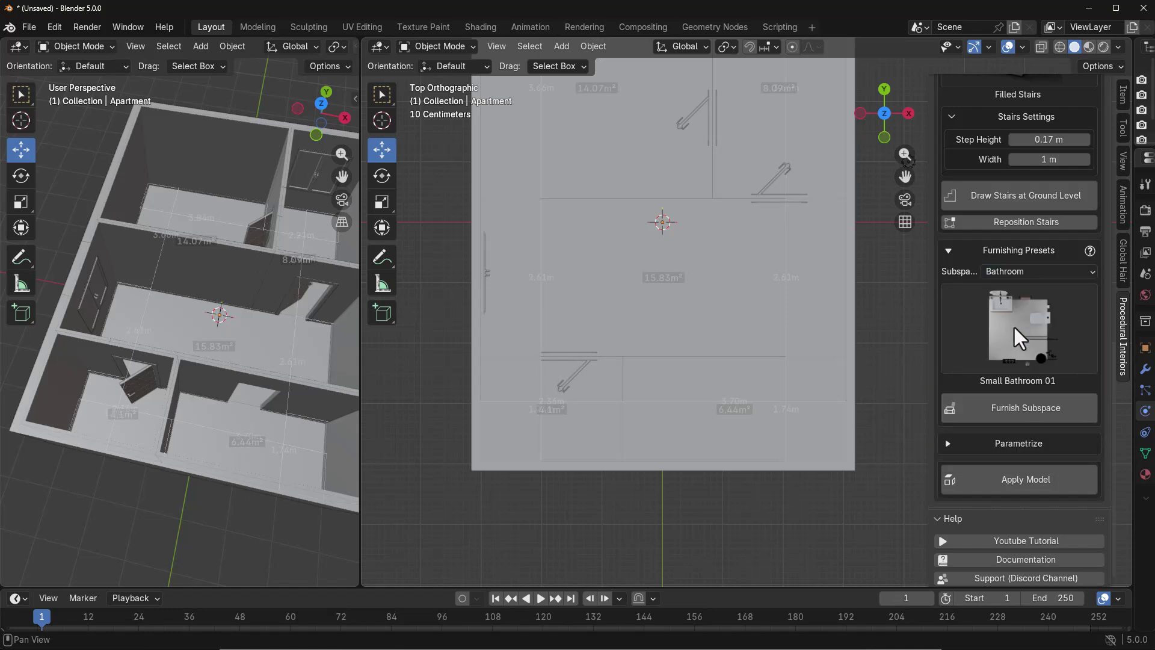
left_click(1015, 327)
- Cycle the subspace through Bedroom, Dressing Room and Kitchen, previewing their layout thumbnails
left_click(1020, 272)
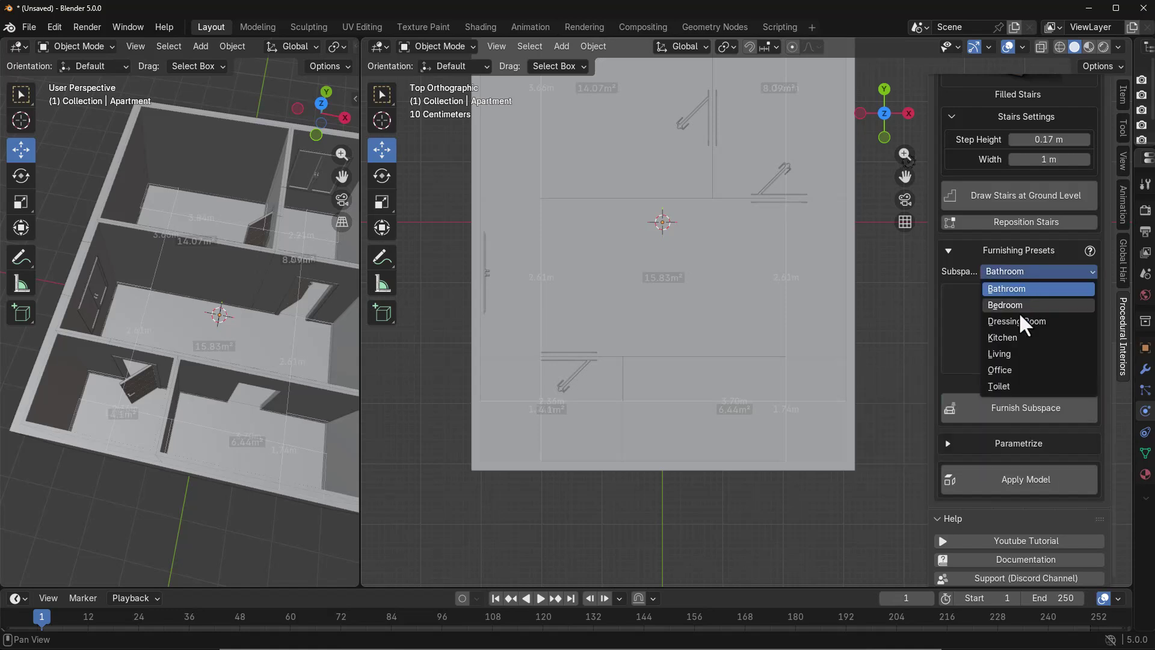
left_click(1020, 310)
left_click(1020, 271)
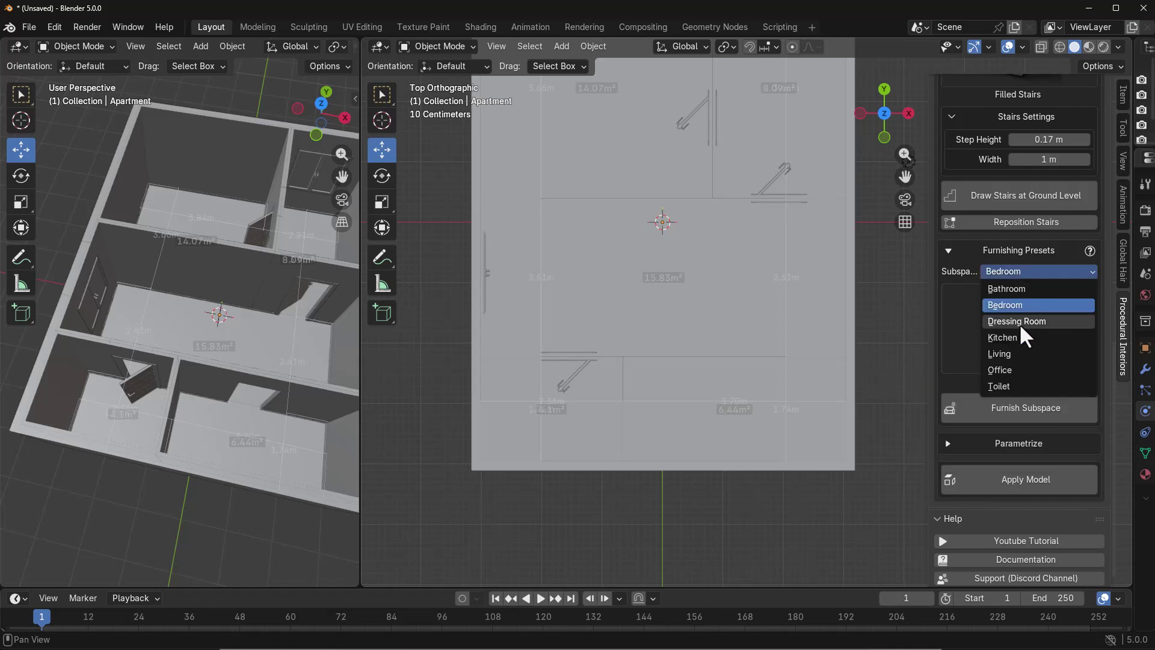
left_click(1019, 323)
left_click(1021, 326)
left_click(1024, 269)
left_click(1023, 336)
left_click(1023, 334)
left_click(1023, 334)
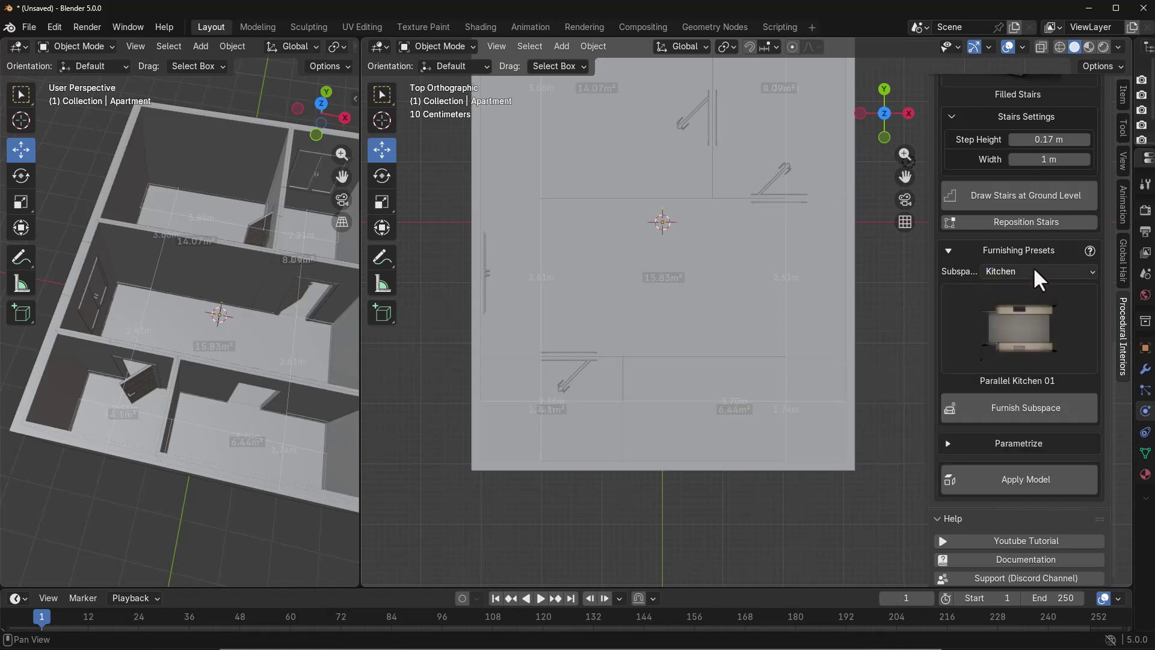
- Preview the Living, Office and Toilet layout presets, keeping Small Office 01
left_click(1034, 268)
left_click(1024, 353)
left_click(1023, 330)
left_click(1023, 330)
left_click(1029, 274)
left_click(1020, 370)
left_click(1019, 333)
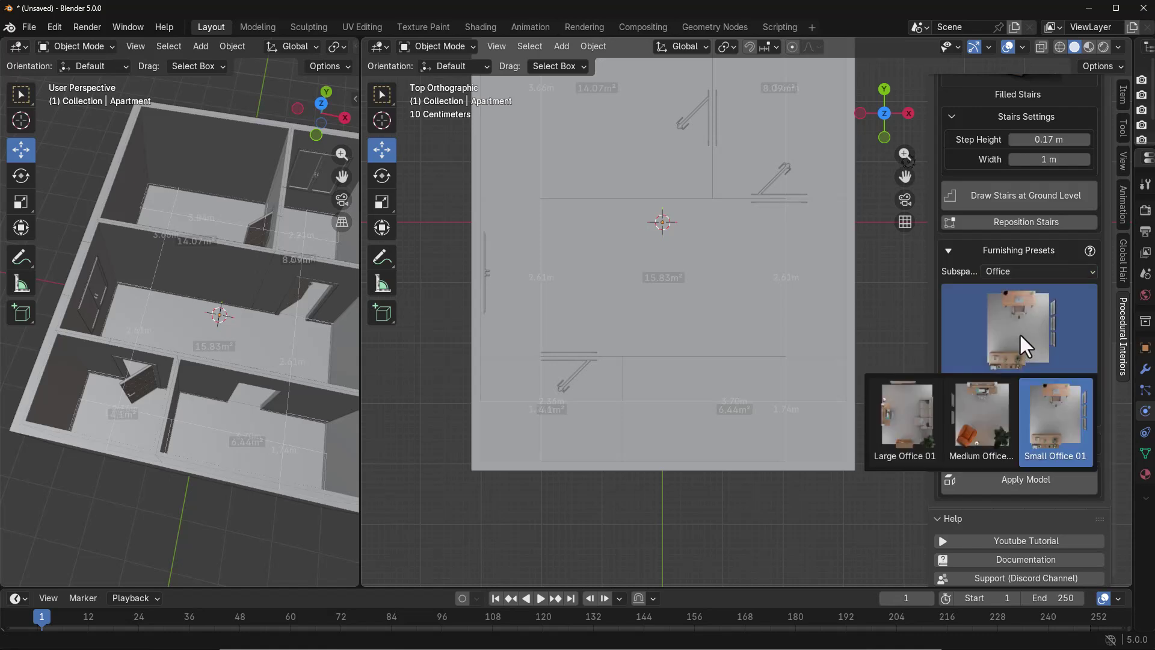
left_click(1019, 333)
left_click(1032, 268)
left_click(1021, 385)
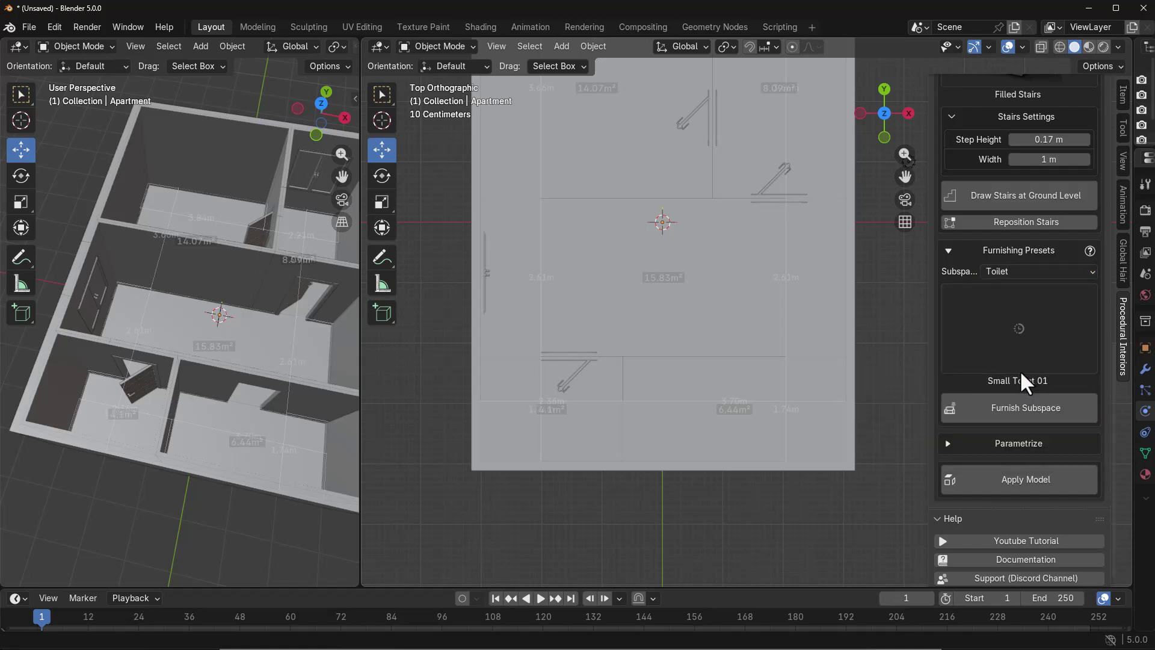
left_click(1020, 346)
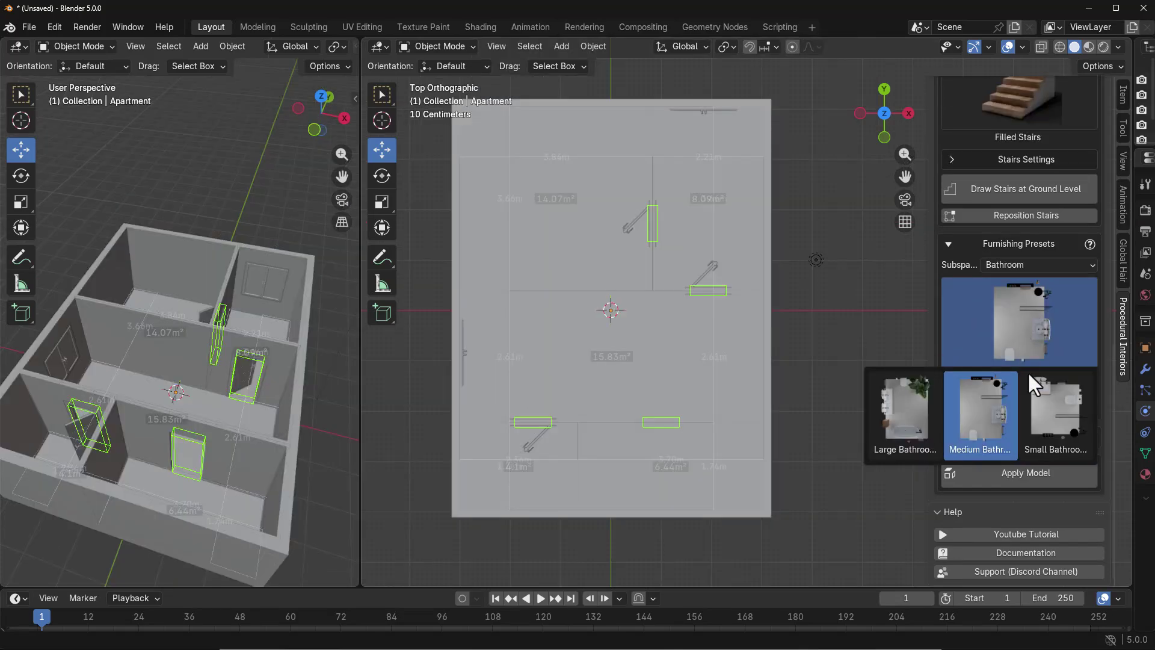
- Furnish the 8.09 m² bathroom with the Small Bathroom 01 preset
left_click(1046, 459)
left_click(1044, 402)
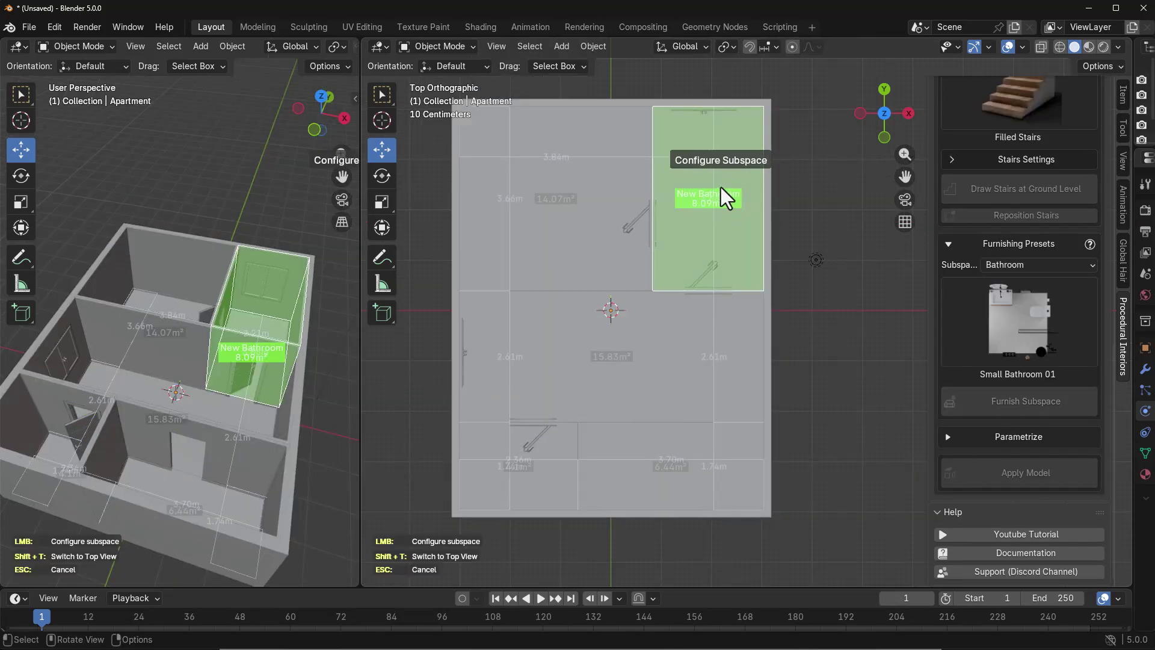
left_click(773, 337)
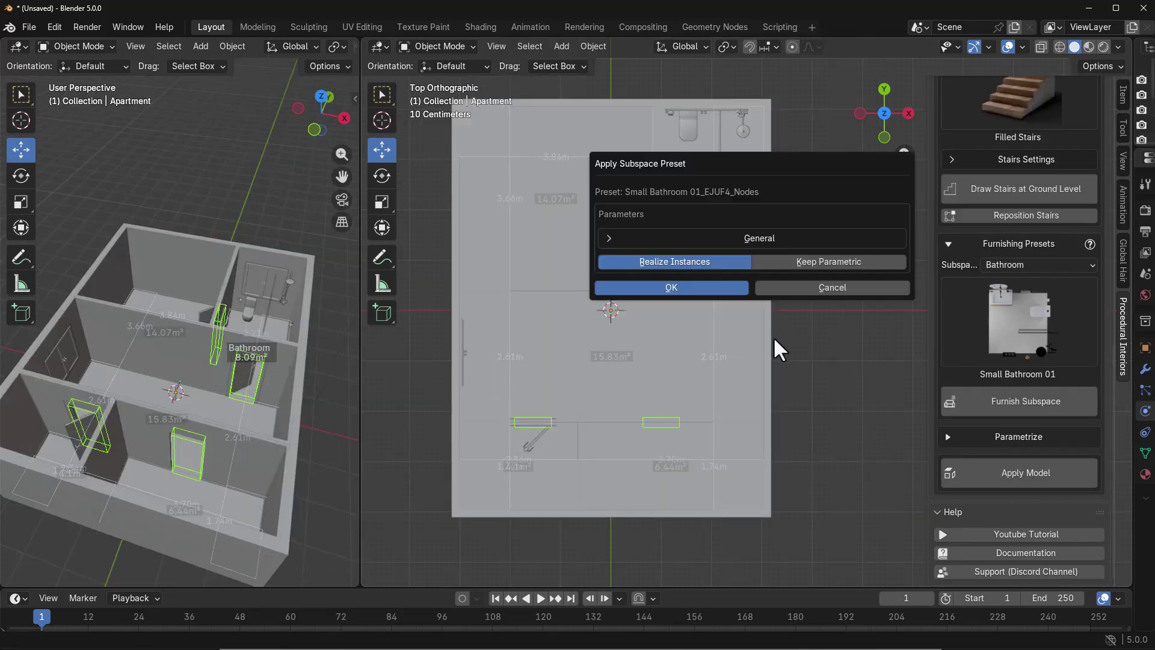
left_click(687, 282)
- Slide the bathroom vanity along the Y axis
middle_click_drag(178, 389, 109, 373)
scroll(110, 373, "up", 5)
middle_click_drag(241, 354, 176, 341)
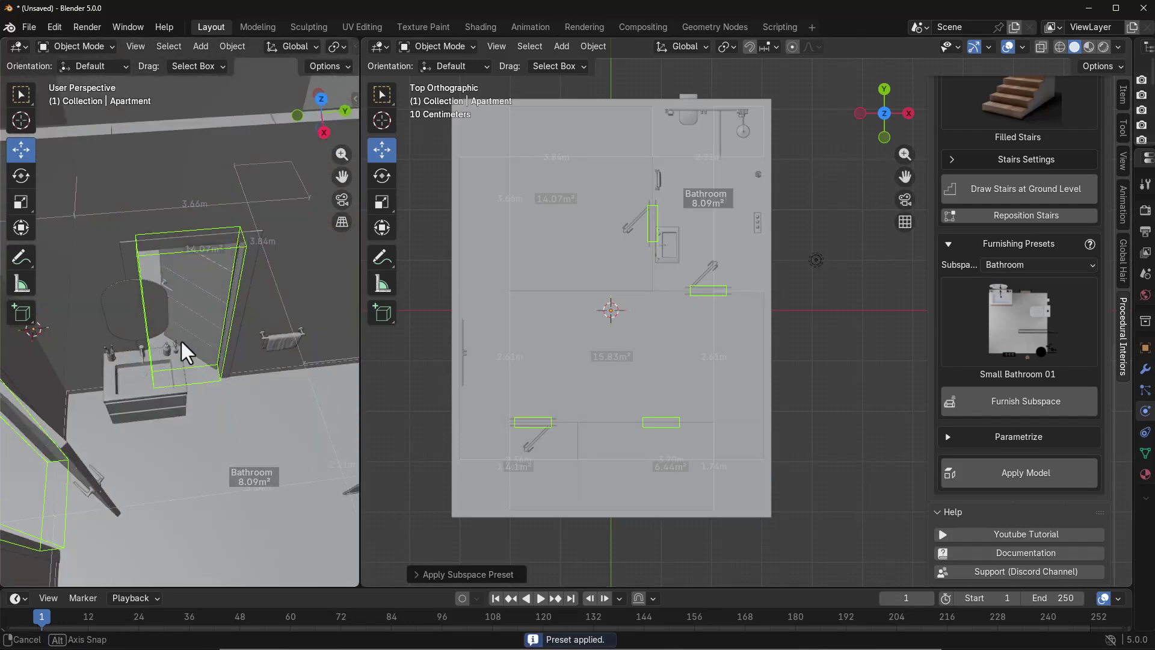
left_click(181, 367)
middle_click_drag(197, 381, 252, 385)
left_click_drag(222, 366, 170, 367)
middle_click_drag(170, 367, 248, 378)
- Reposition the towel bar and reselect the whole apartment
left_click(168, 288)
middle_click_drag(169, 287, 284, 386)
scroll(259, 397, "down", 6)
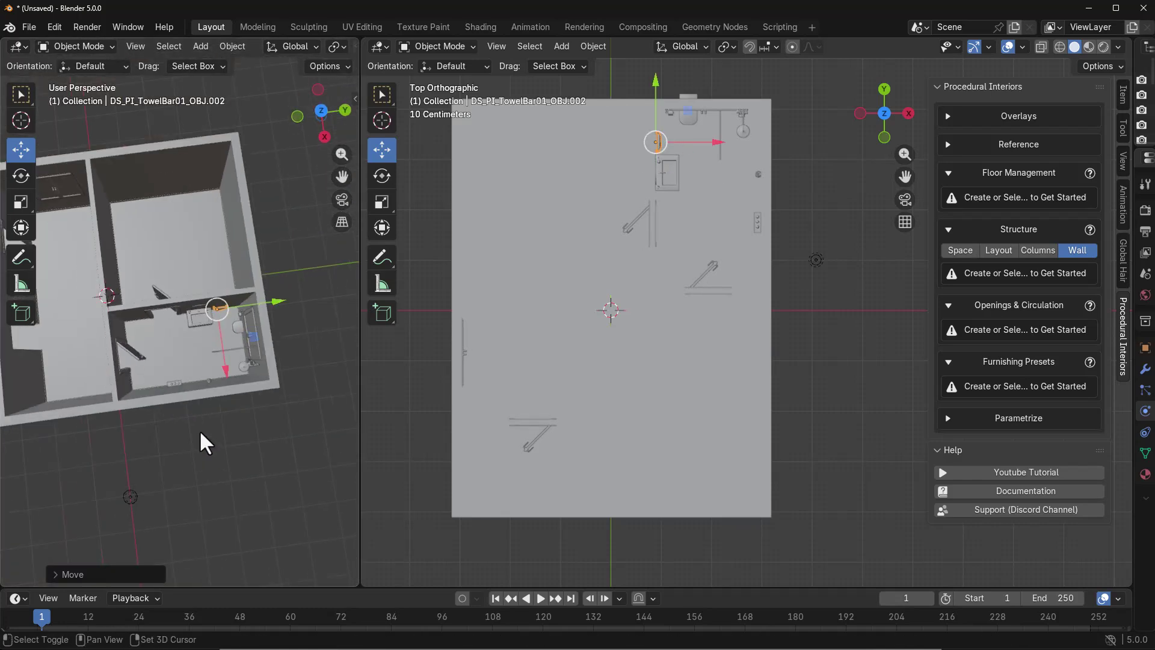
left_click(464, 459)
left_click(1040, 349)
- Apply the Medium Bedroom 01 preset and slice the lower area down to the bottom edge
left_click(990, 427)
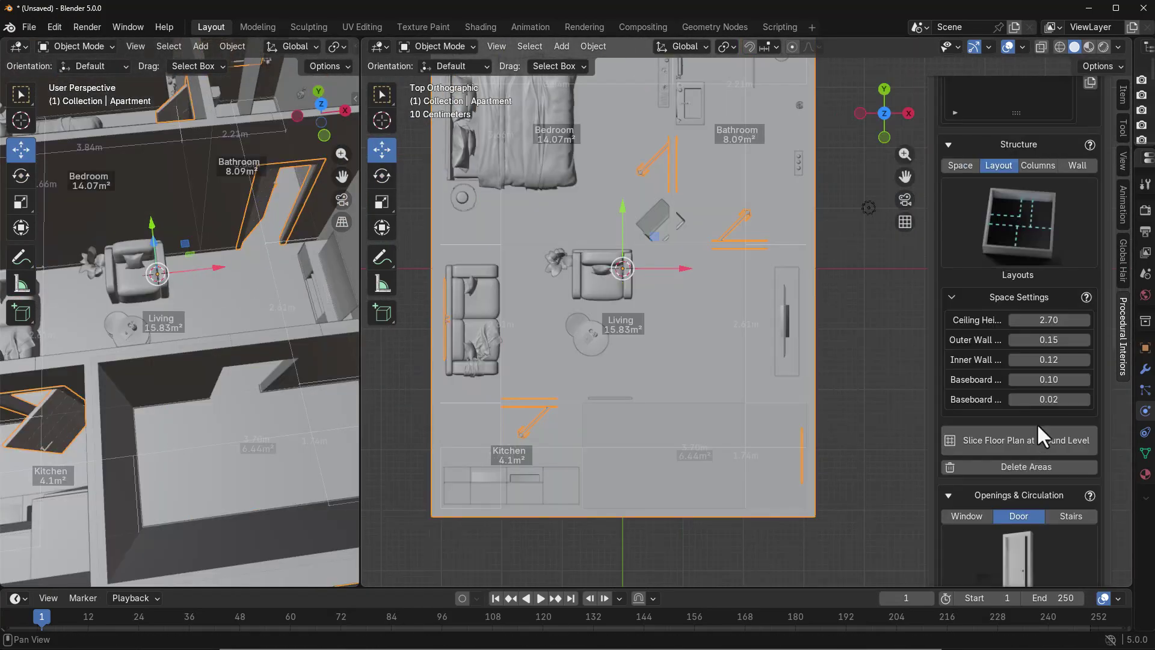
left_click(993, 440)
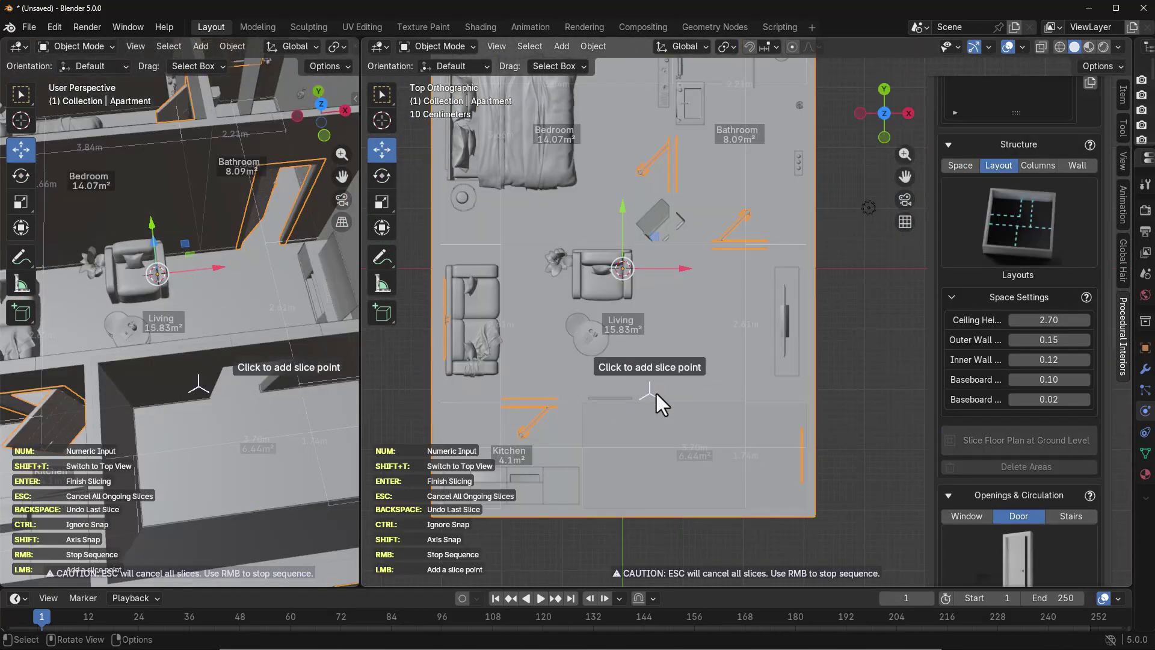
left_click(647, 402)
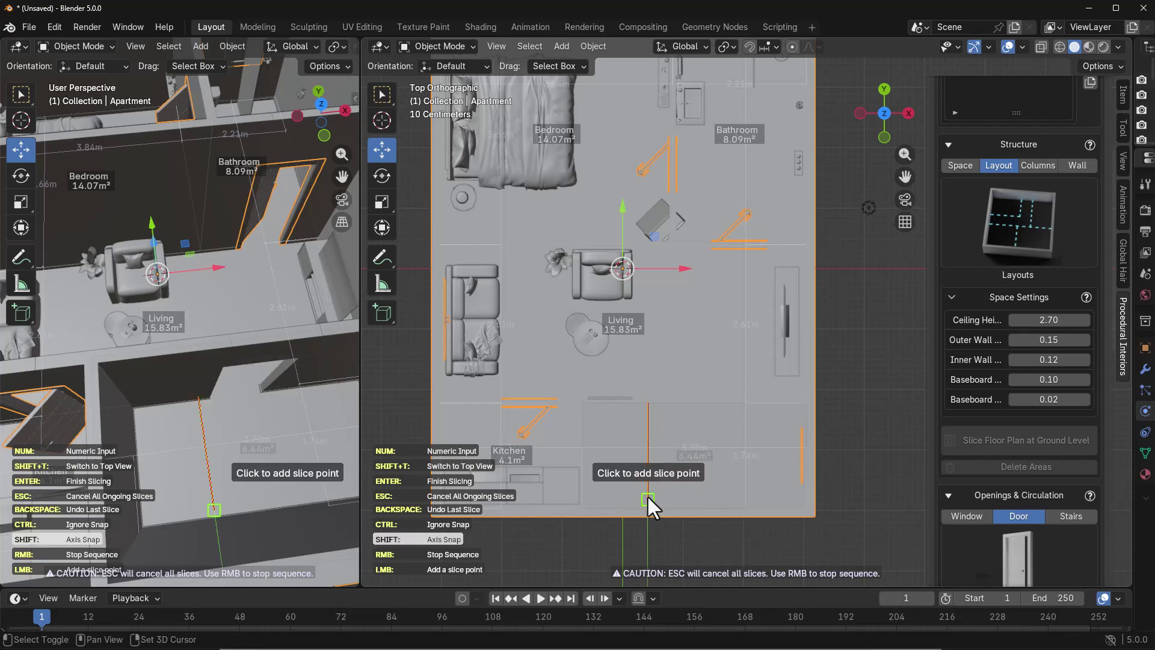
left_click(652, 515)
key("Return")
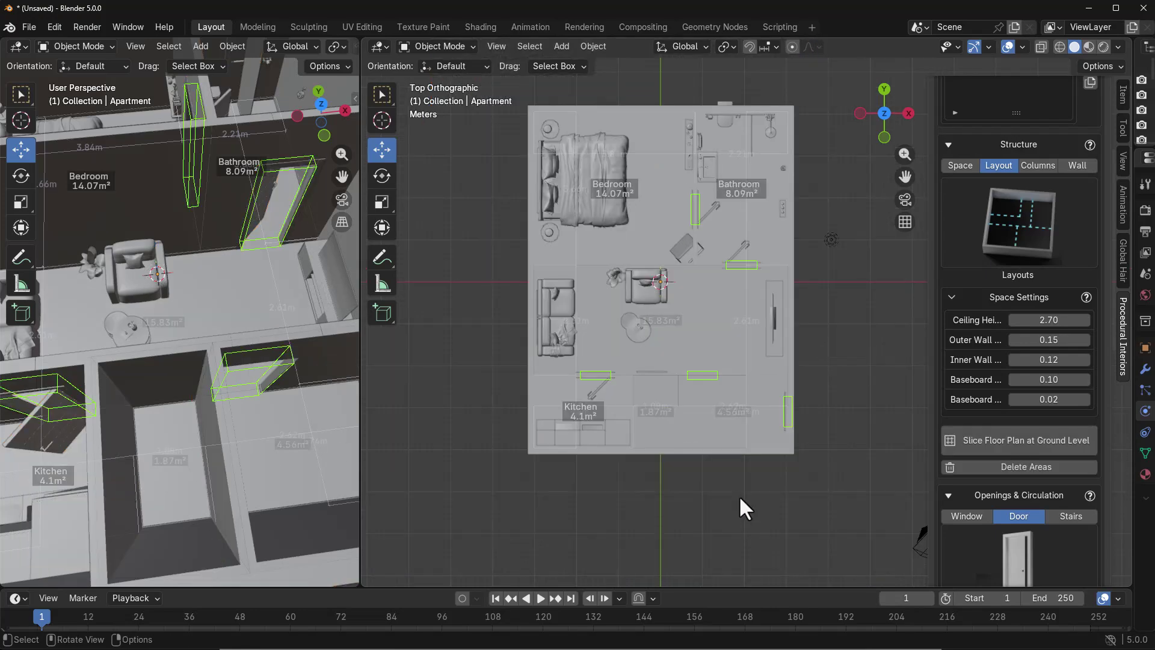
mouse_move(739, 496)
middle_mouse_down()
mouse_move(710, 433)
mouse_move(717, 408)
mouse_move(696, 431)
mouse_move(772, 428)
mouse_move(736, 480)
mouse_move(721, 429)
mouse_move(736, 411)
middle_mouse_up()
- Furnish the 1.87 m² room as a Toilet with the Small Toilet 01 preset
scroll(981, 485, "down", 6)
scroll(981, 485, "down", 8)
left_click(1020, 383)
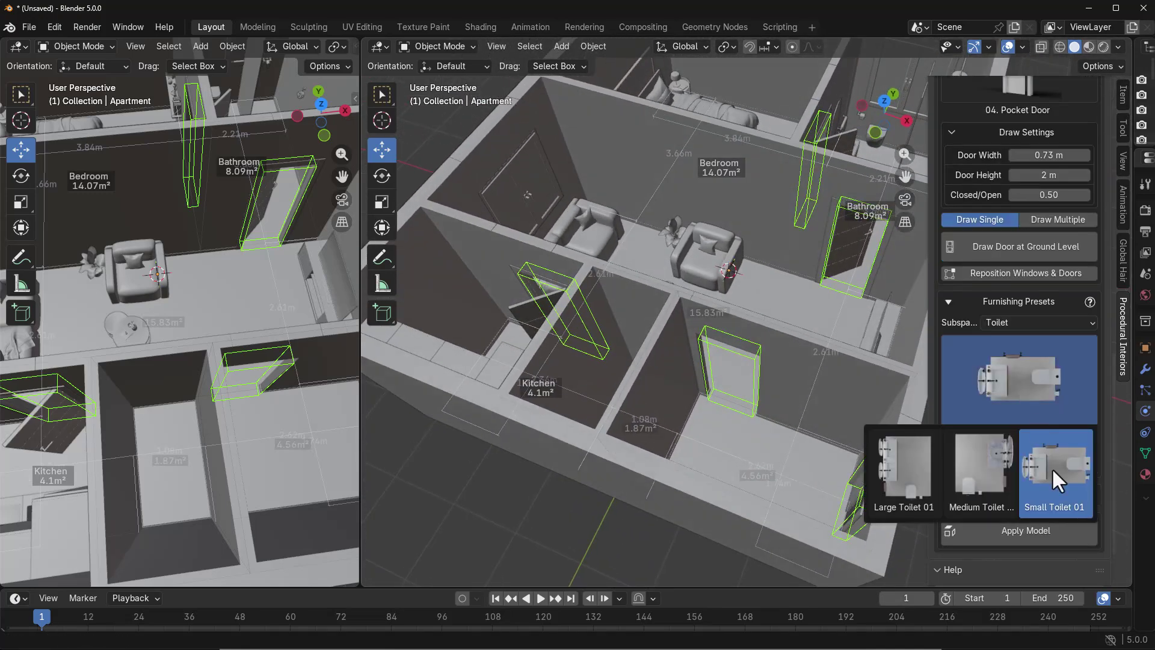
left_click(1052, 467)
left_click(1036, 455)
left_click(696, 479)
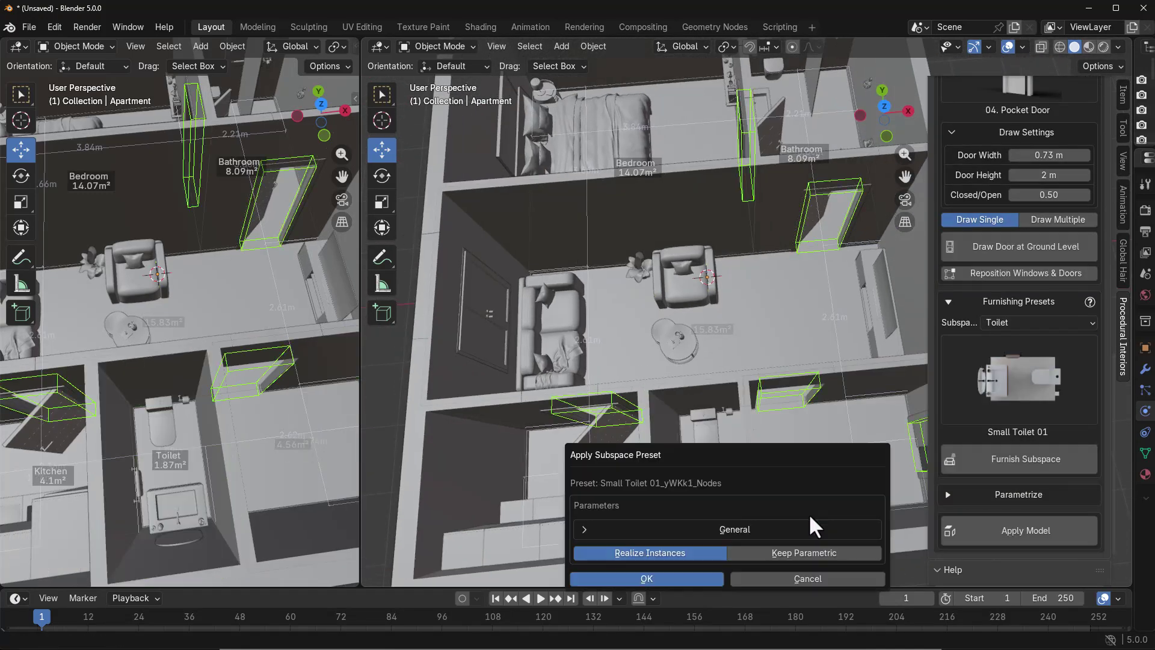
left_click(676, 574)
- Choose Small Office 01 in top view and apply the apartment as model Apartment.001
left_click(886, 97)
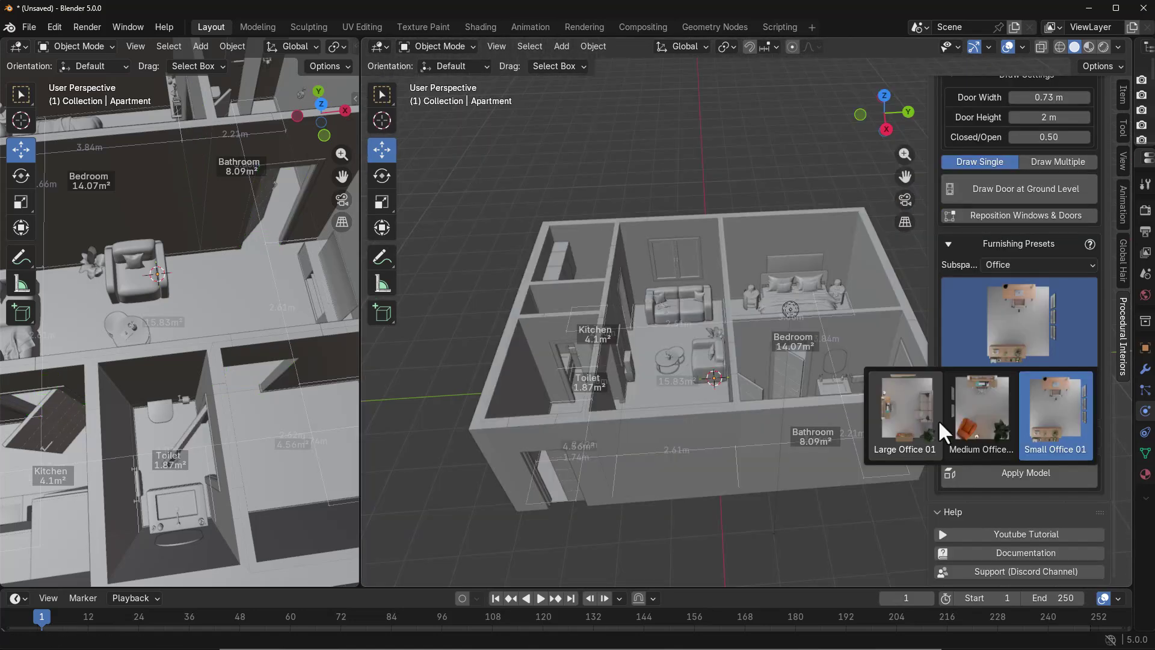
left_click(1054, 442)
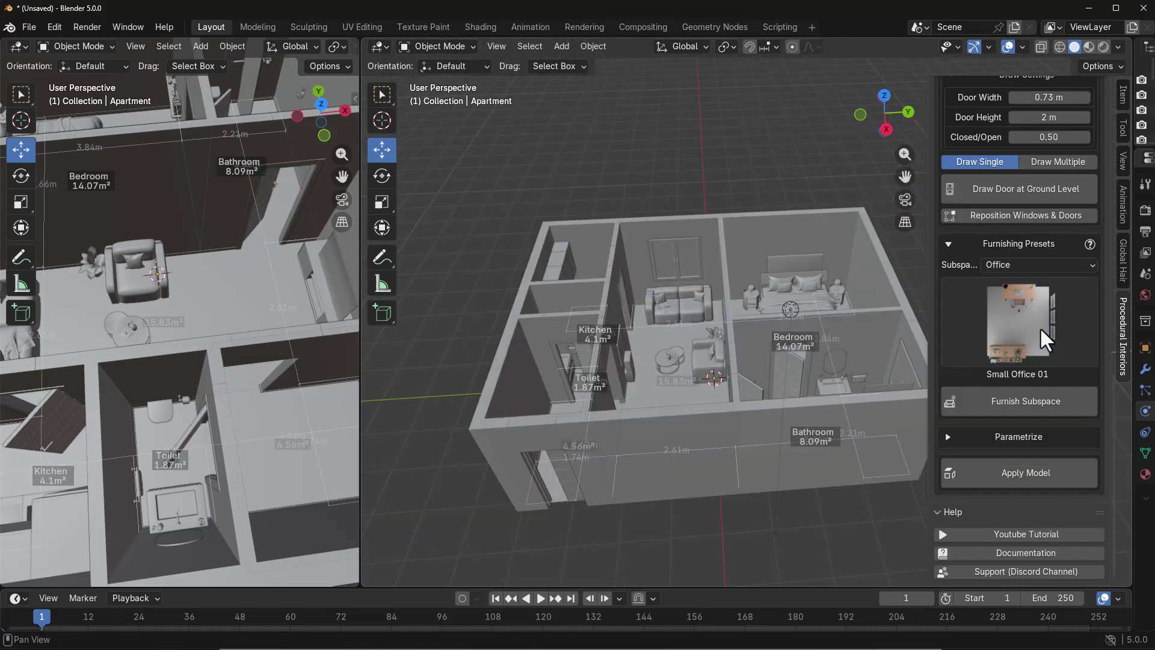
left_click(1001, 474)
- Join the two viewports into one and set the area light's new size
middle_click_drag(808, 437, 751, 441, "shift")
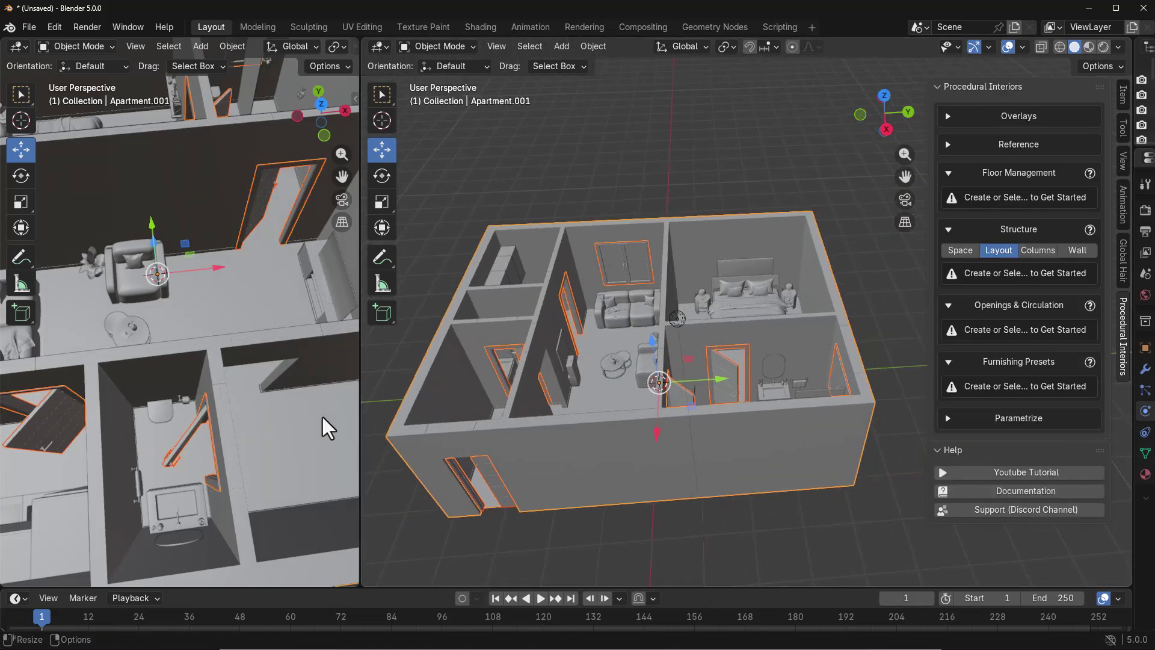
right_click(361, 420)
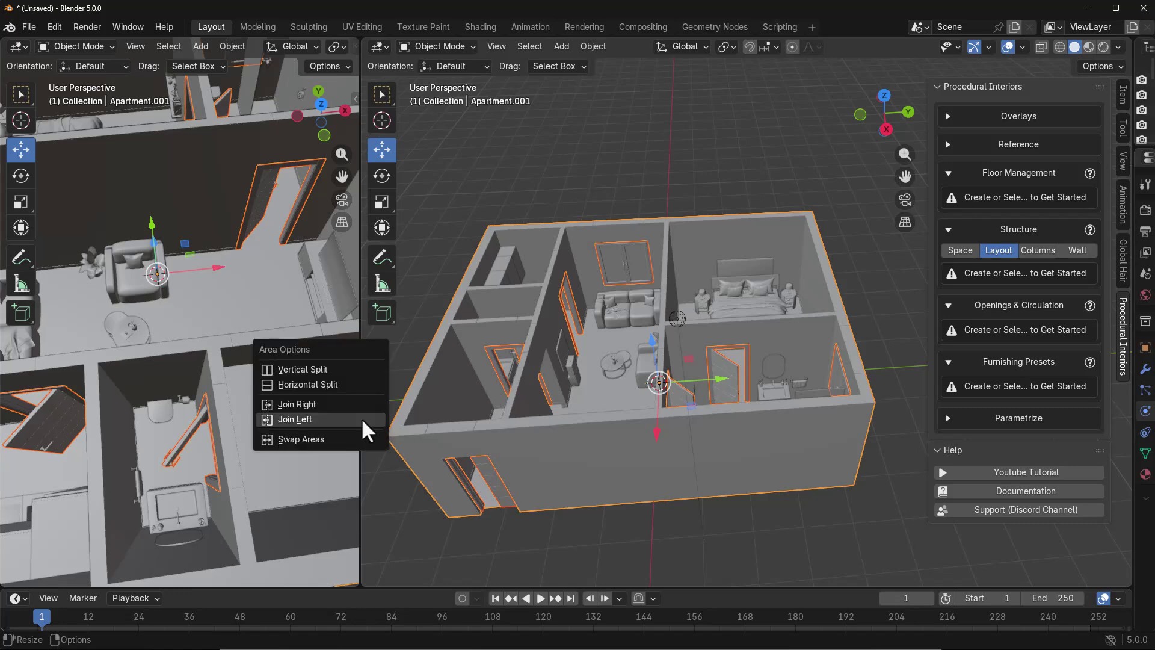
left_click(299, 418)
scroll(509, 420, "down", 5)
scroll(608, 399, "up", 6)
middle_click_drag(509, 421, 554, 398)
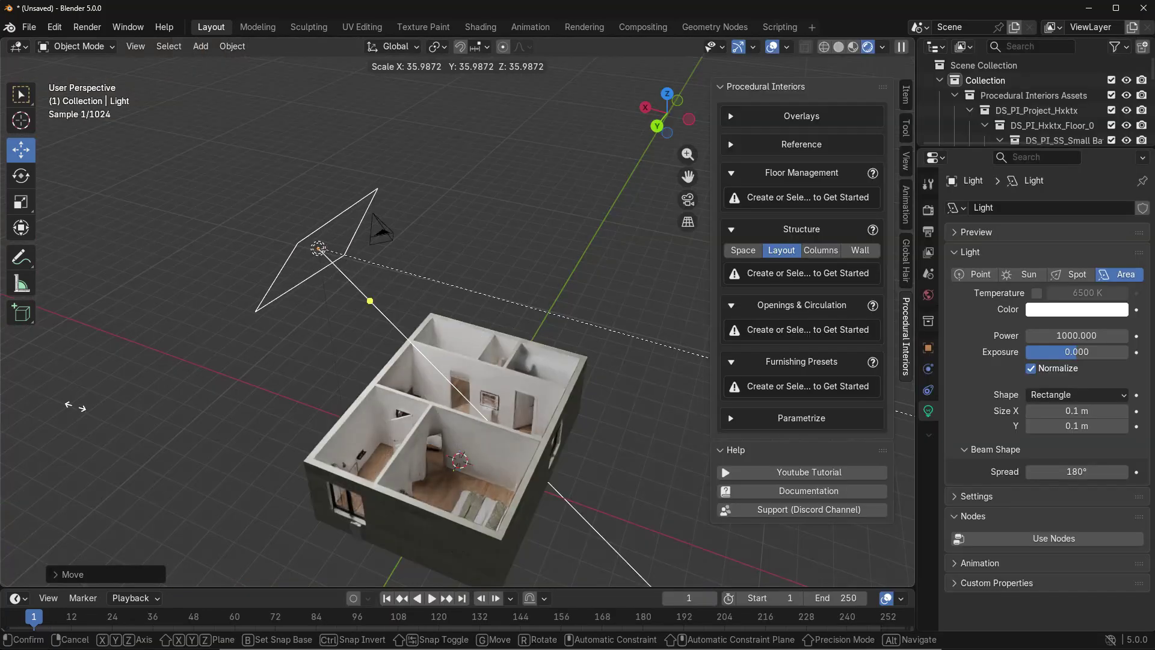
left_click(185, 228)
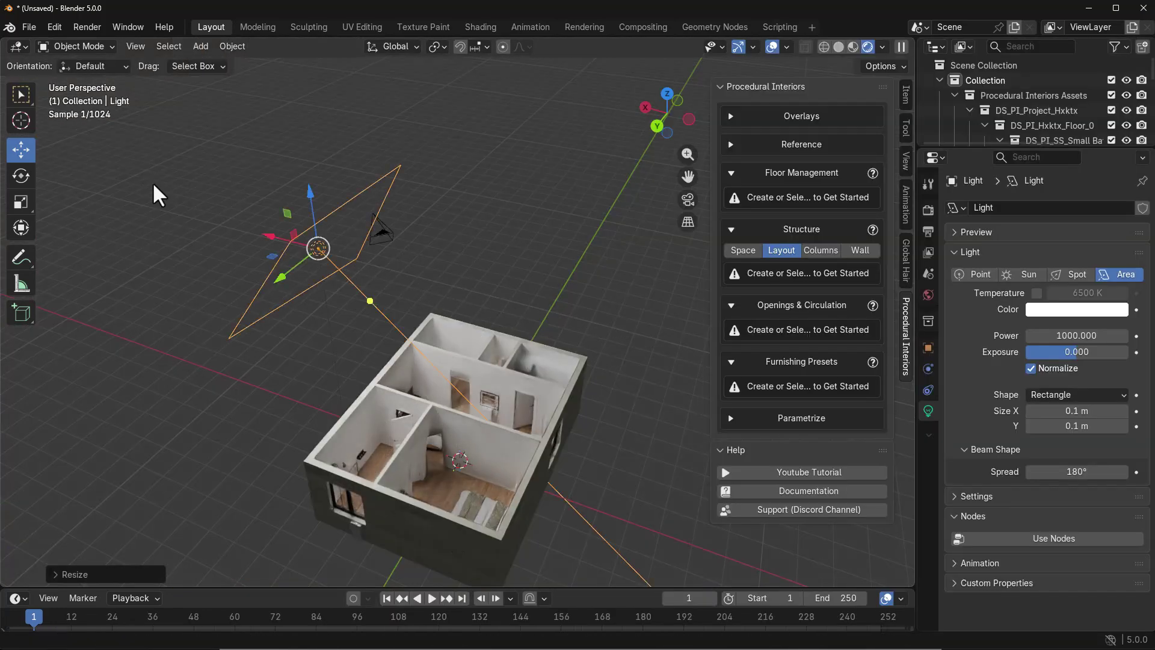
- Move the leaning full mirror across the floor and reselect the light
scroll(336, 376, "up", 8)
middle_click_drag(336, 377, 538, 269)
scroll(538, 269, "down", 5)
middle_click_drag(457, 313, 412, 341)
left_click(442, 302)
left_click_drag(411, 340, 464, 308)
mouse_move(464, 308)
middle_mouse_down()
mouse_move(432, 266)
mouse_move(496, 325)
mouse_move(497, 361)
mouse_move(598, 301)
mouse_move(504, 308)
mouse_move(66, 120)
middle_mouse_up()
left_click(476, 294)
scroll(498, 362, "up", 5)
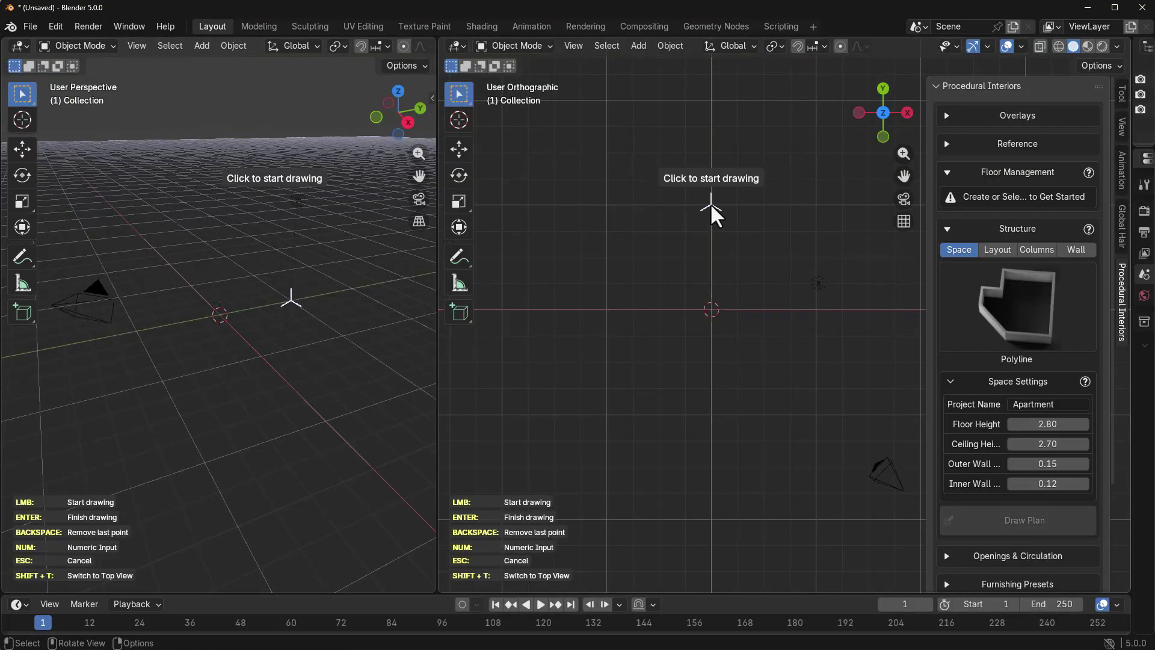
- Draw an eight-corner L-shaped plan, creating a 124.95 m² Apartment floor with 2.8 m walls
left_click(711, 205)
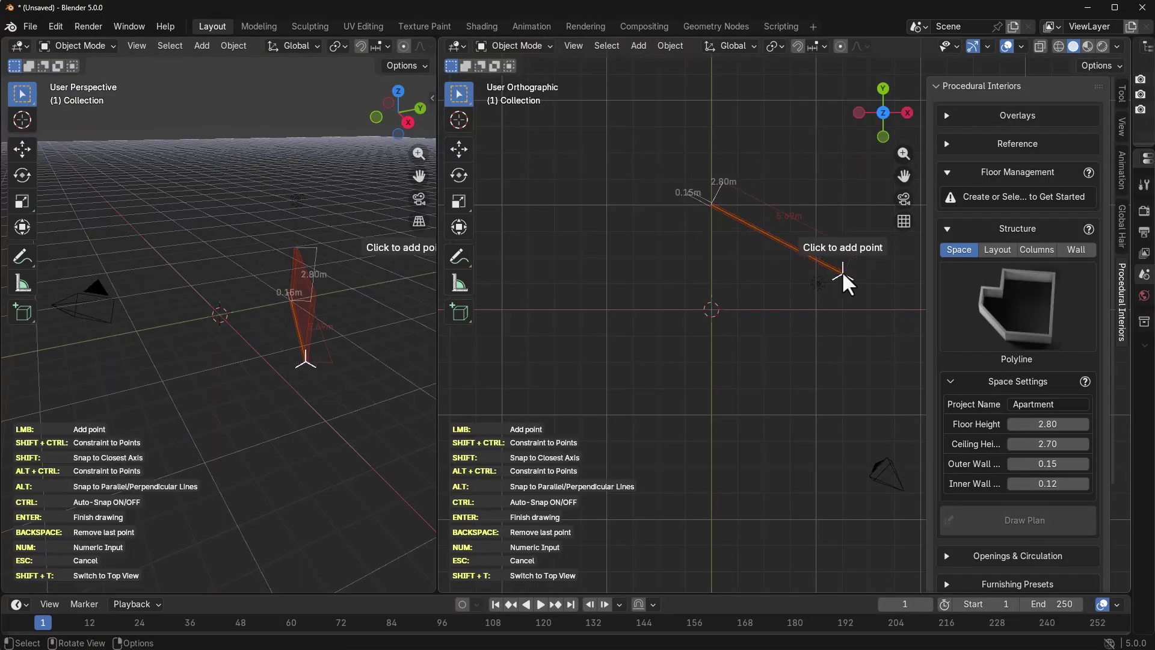
left_click(816, 205)
left_click(816, 311)
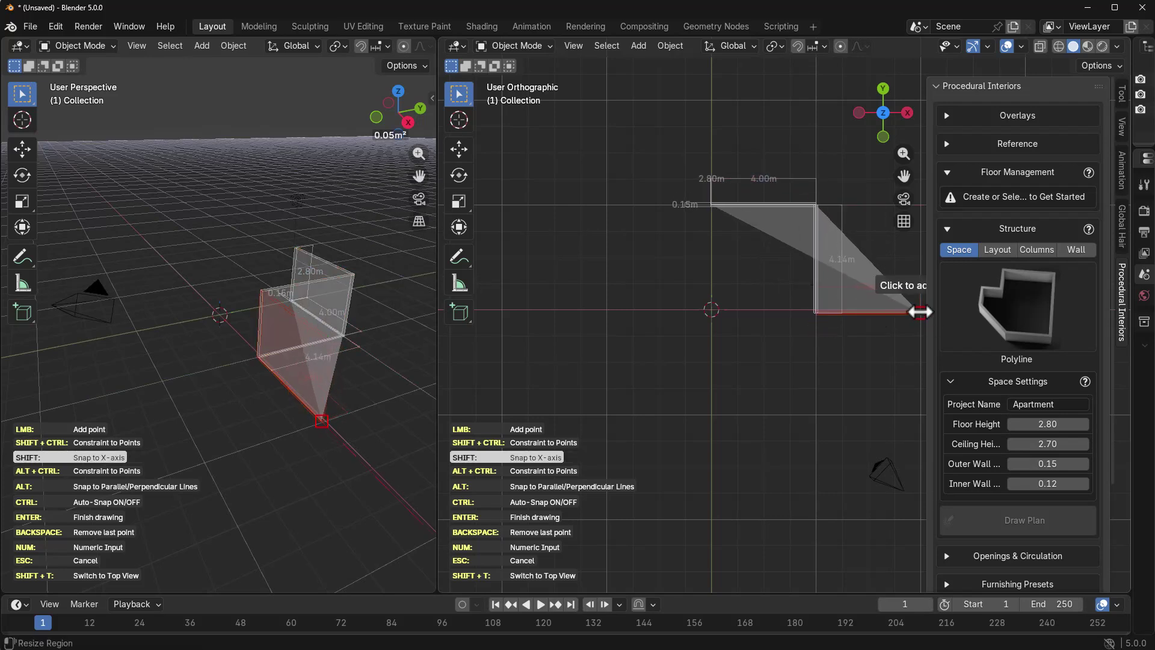
left_click(920, 312)
left_click(920, 521)
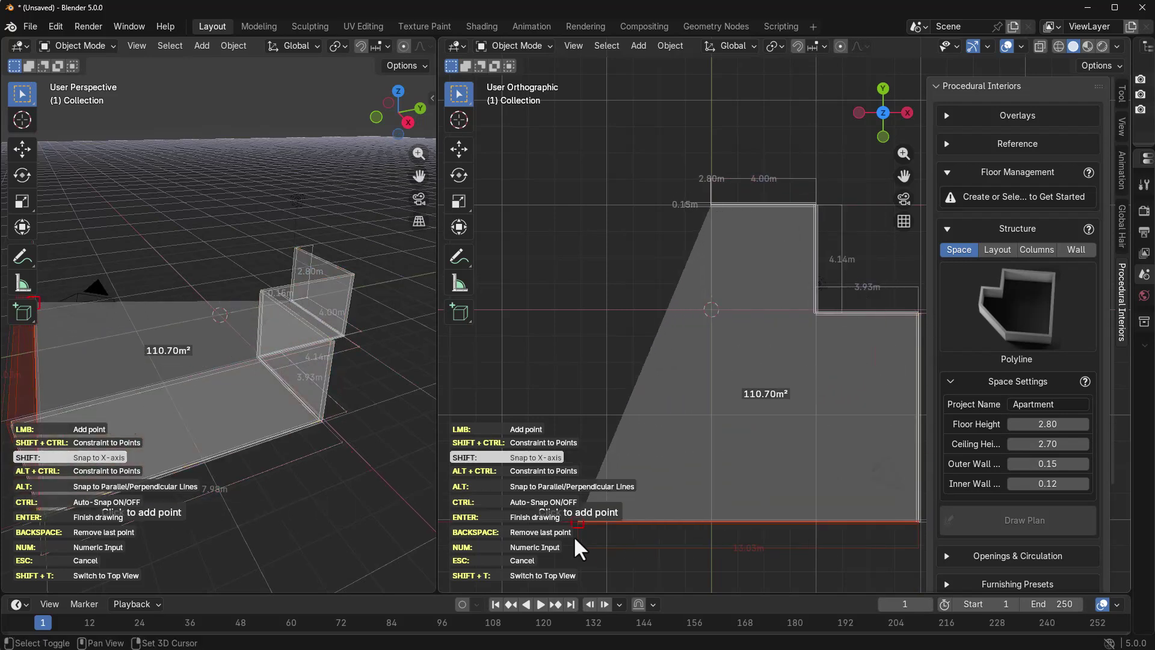
left_click(504, 522)
left_click(503, 373)
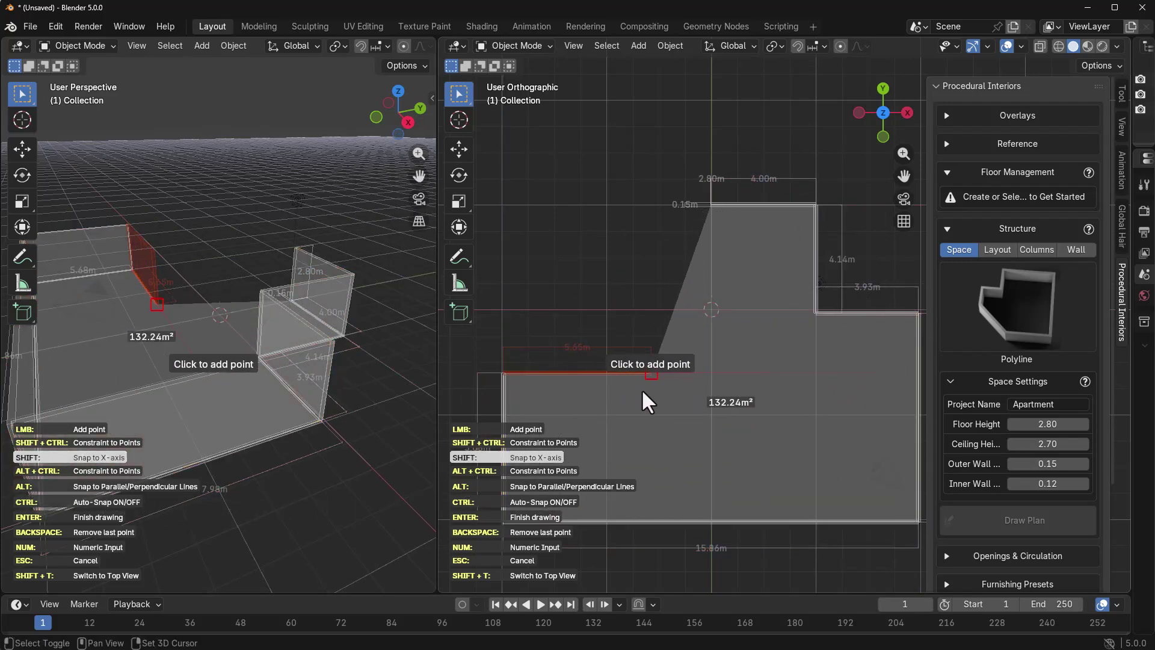
left_click(709, 388, "shift")
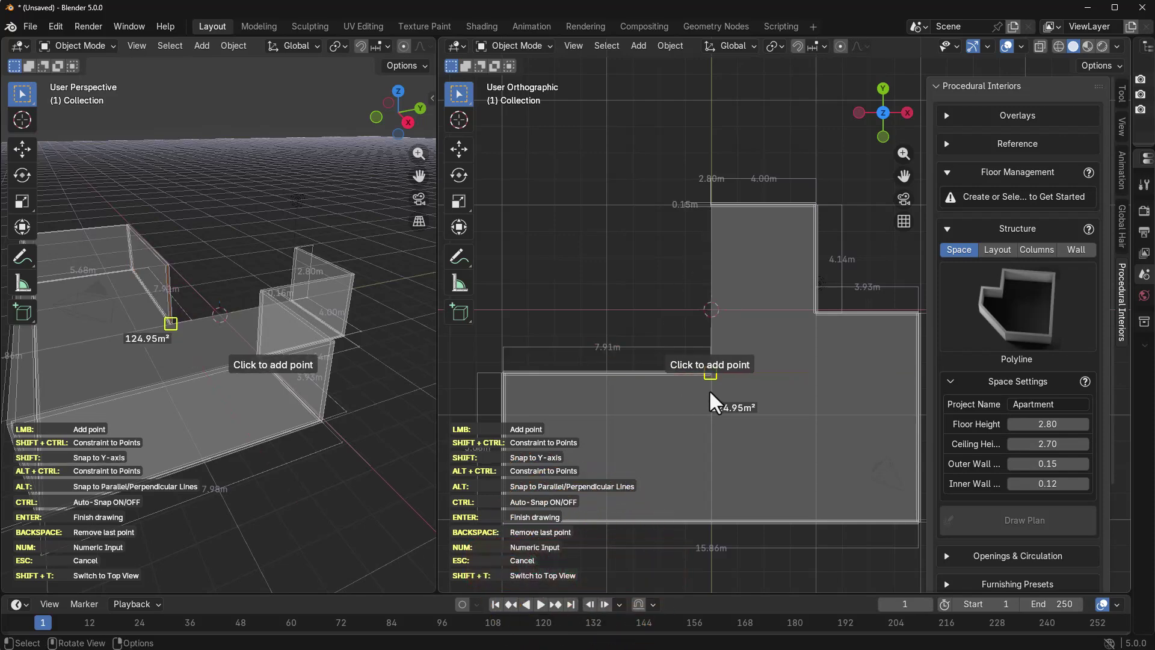
key("Return")
mouse_move(133, 395)
middle_mouse_down()
mouse_move(248, 337)
mouse_move(317, 407)
mouse_move(237, 395)
mouse_move(243, 417)
mouse_move(186, 359)
mouse_move(250, 399)
middle_mouse_up()
scroll(771, 411, "down", 2)
middle_click_drag(771, 411, 798, 360, "shift")
- Slice the floor vertically from the wall corner down to the bottom wall
left_click(993, 342)
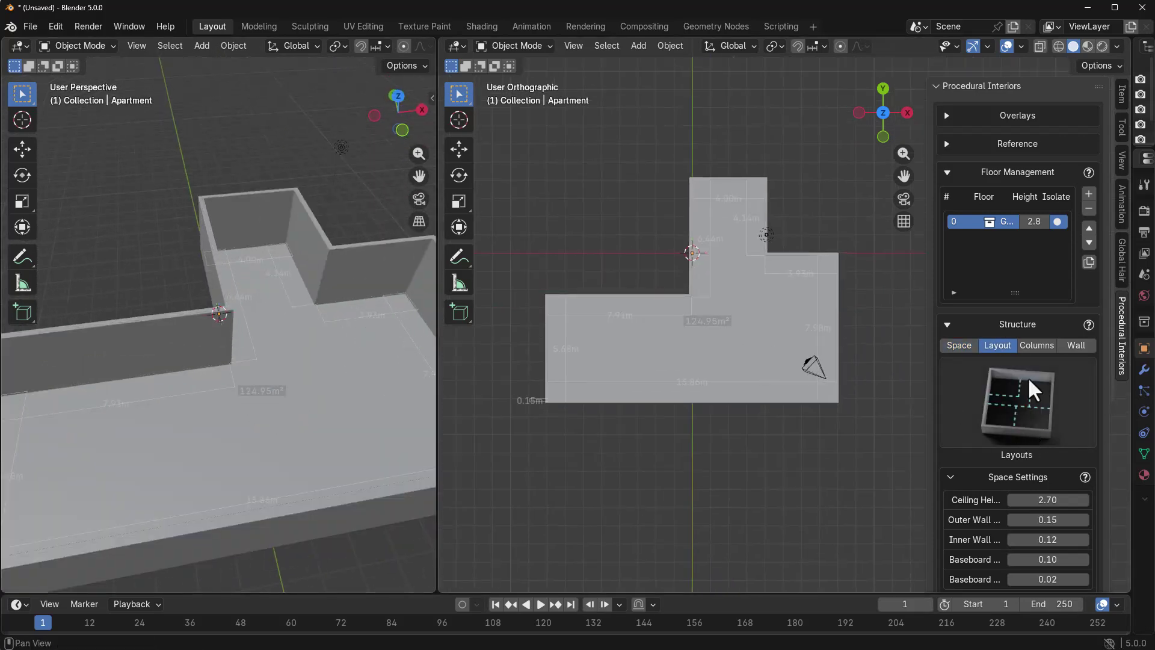
scroll(1005, 422, "down", 6)
left_click(1008, 439)
left_click(688, 298)
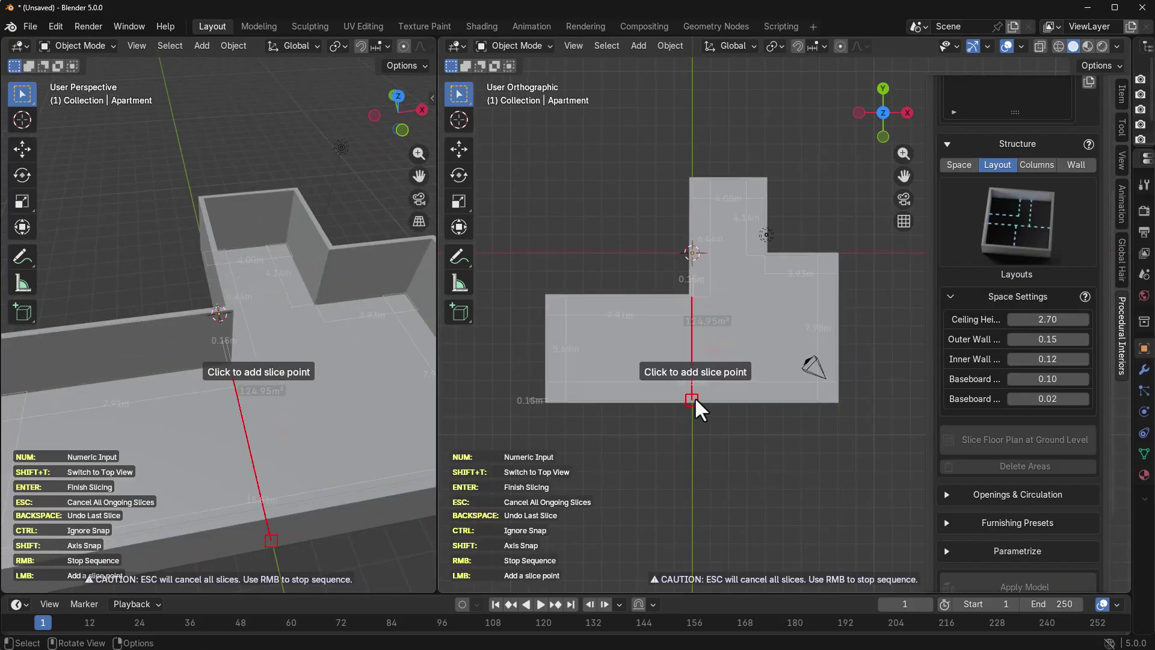
left_click(693, 400)
key("Return")
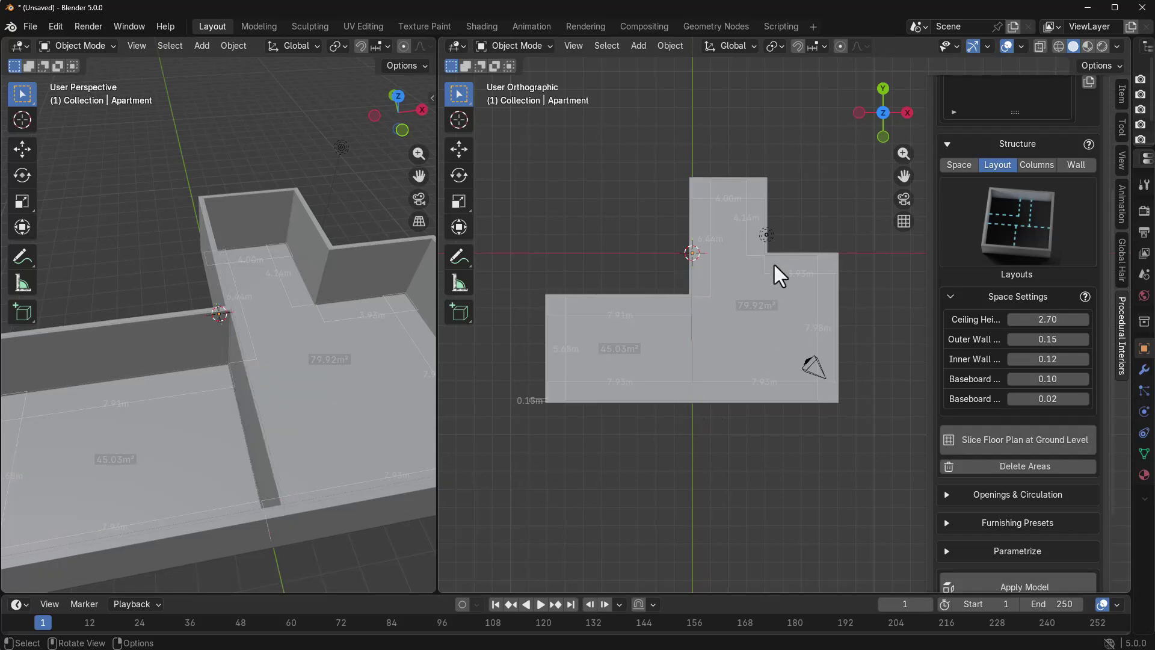
- Add an L-shaped slice to the right wall, cutting off the 16.9 m² room
left_click(1034, 438)
left_click(764, 254)
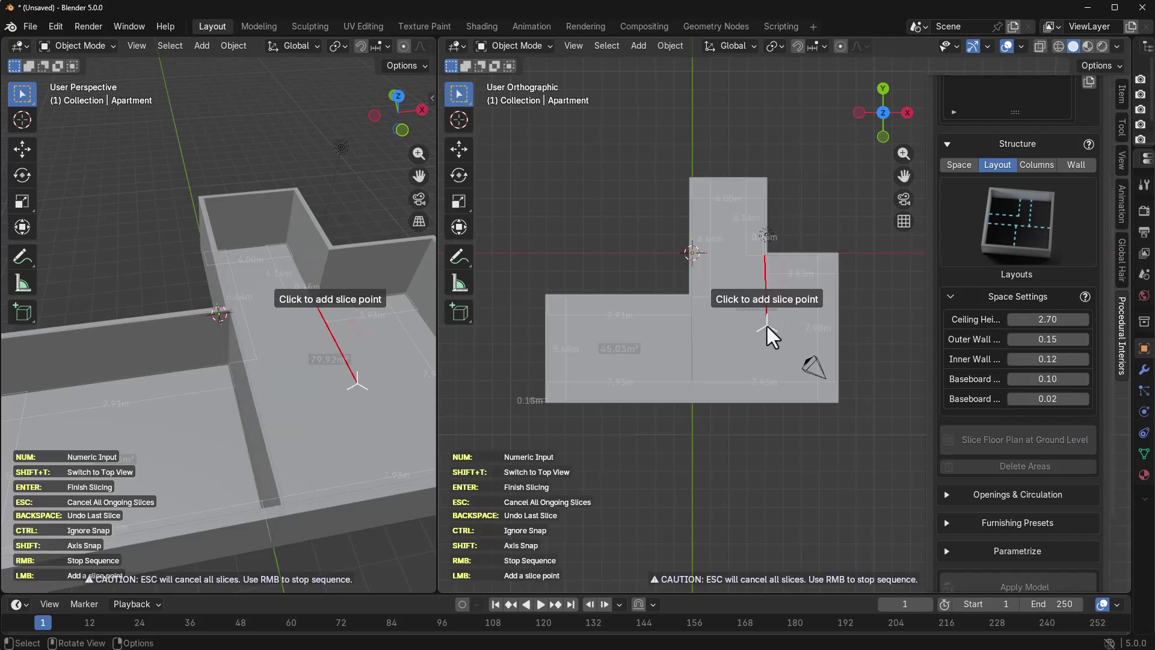
left_click(764, 333, "shift")
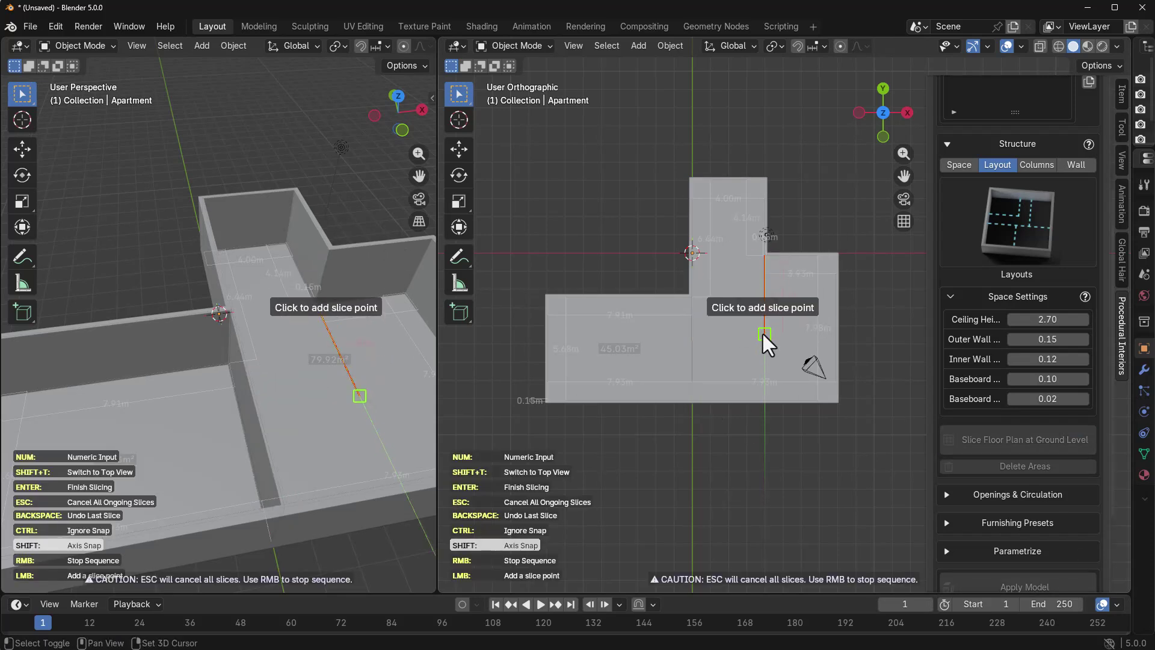
left_click(837, 332)
key("Return")
- Browse the column styles and the partition wall finishes, keeping Glass
left_click(1036, 167)
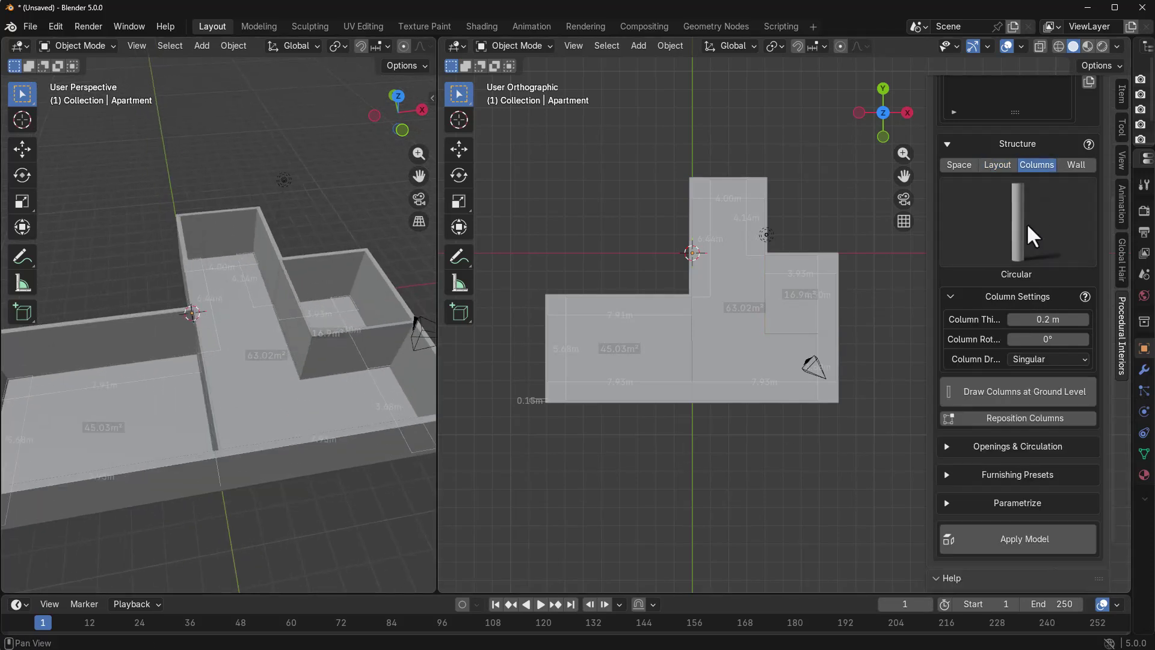
left_click(1026, 223)
left_click(1077, 165)
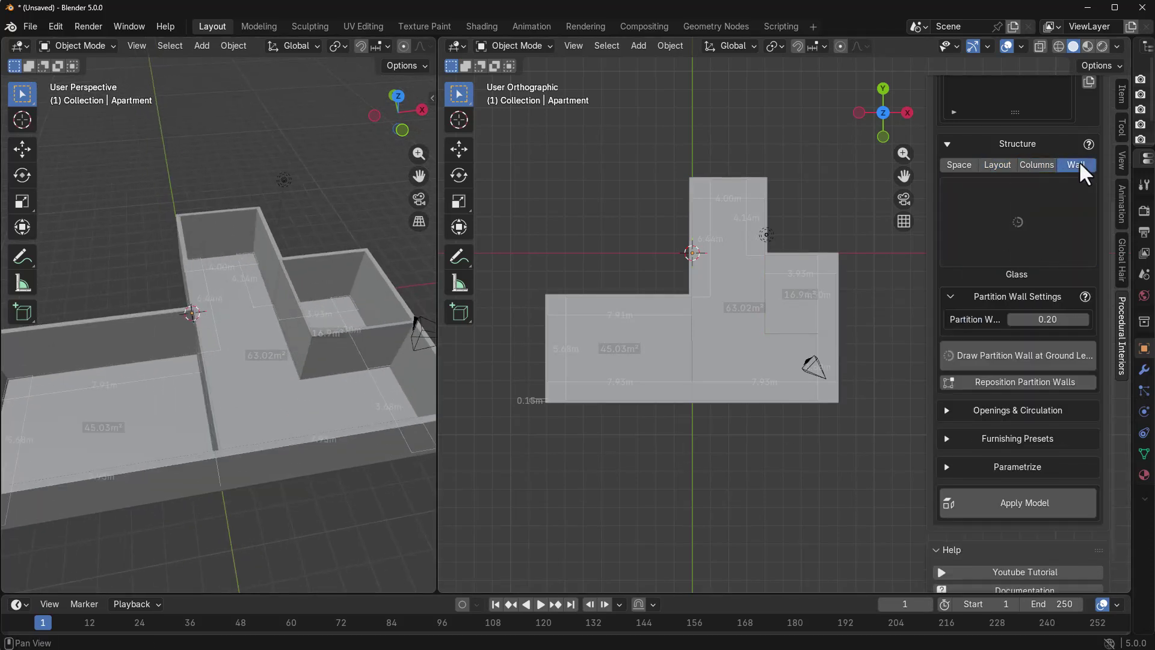
left_click(1020, 223)
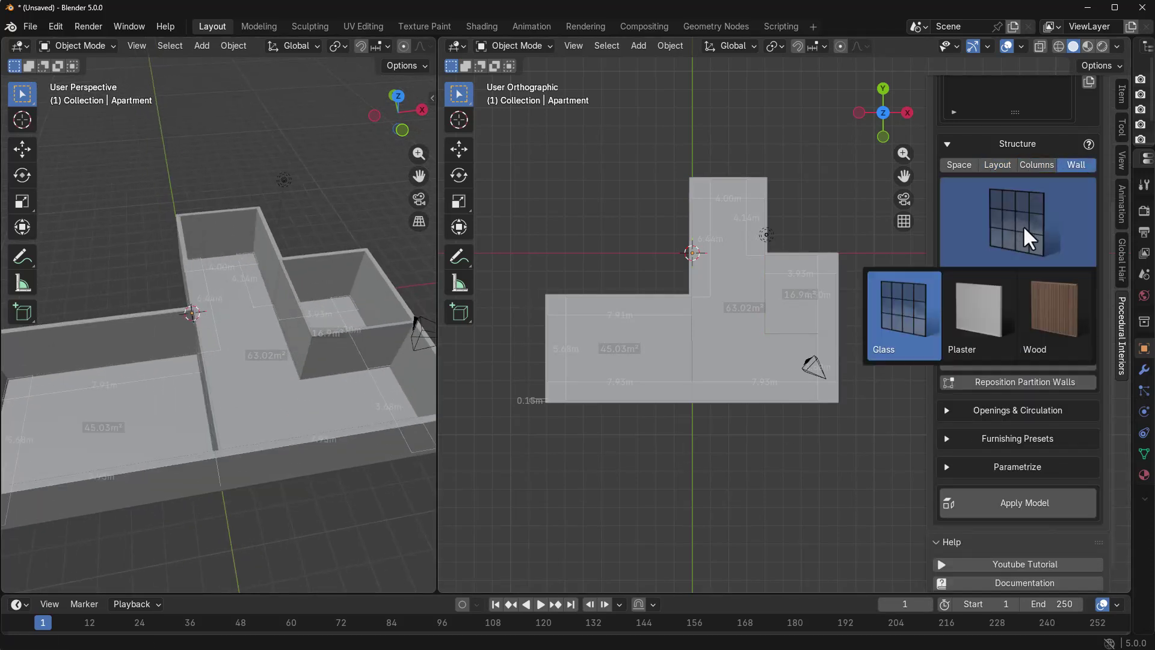
- Draw a 4.01 m partition wall across the 63.02 m² room
left_click(883, 312)
scroll(710, 320, "up", 2)
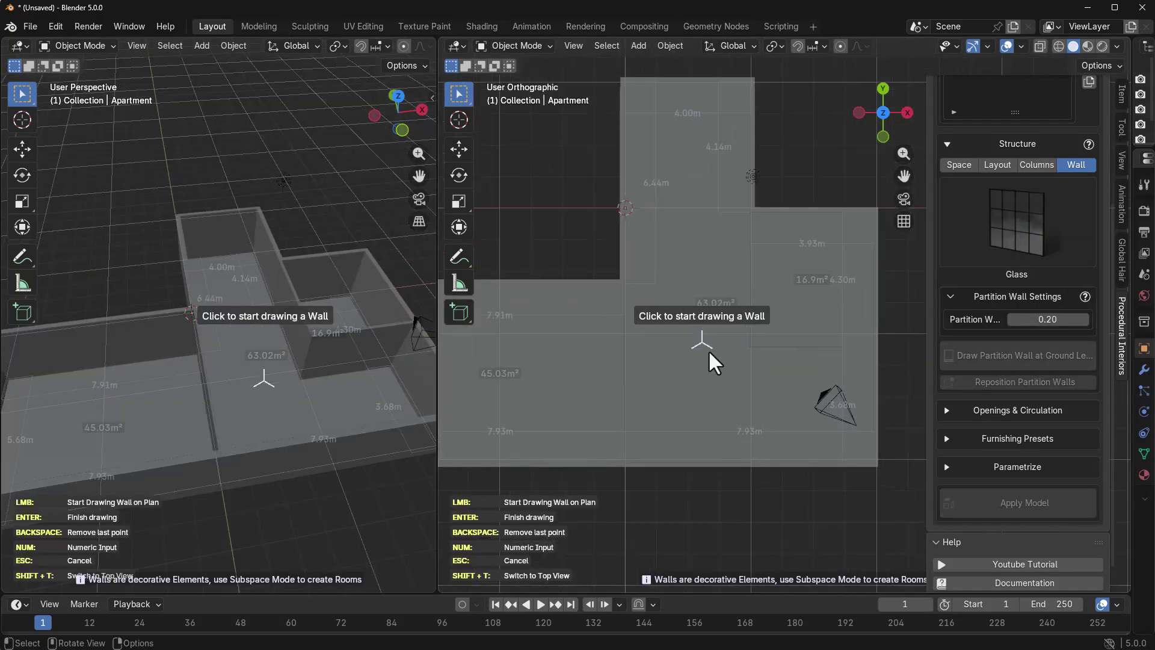
left_click(752, 346)
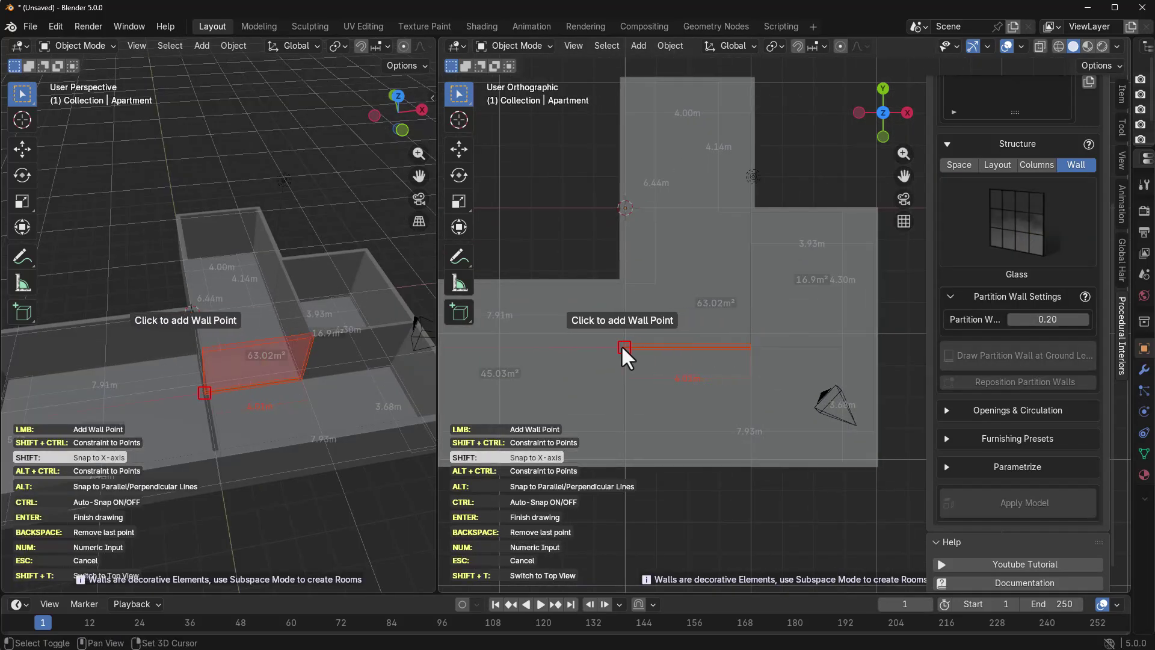
left_click(624, 346, "shift")
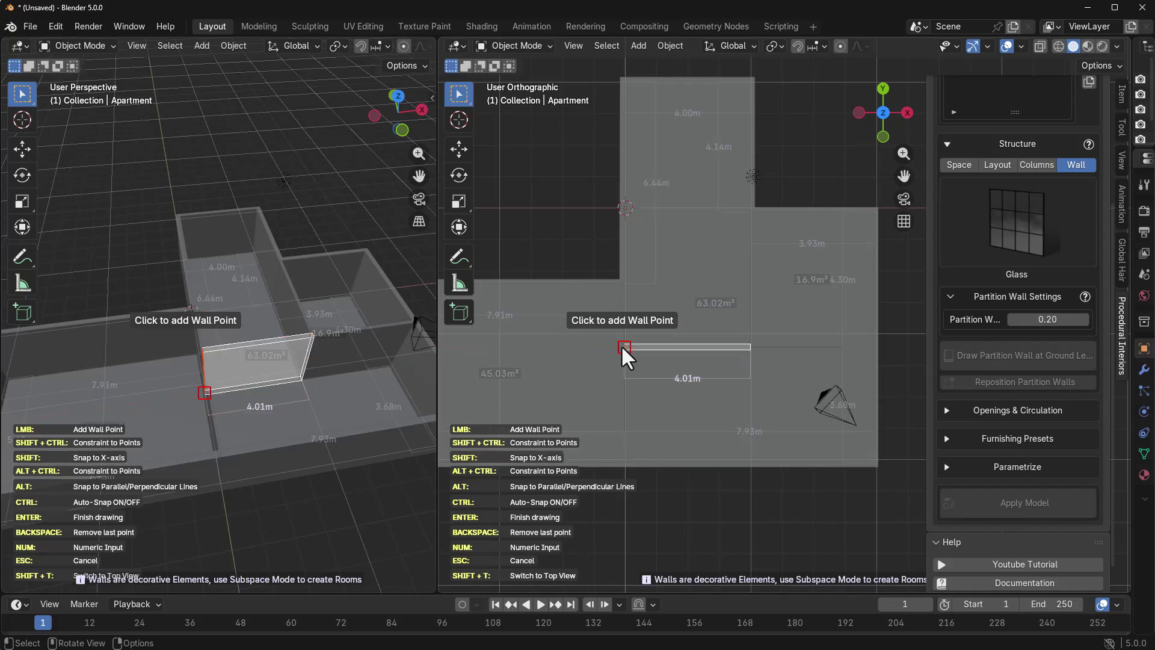
key("Return")
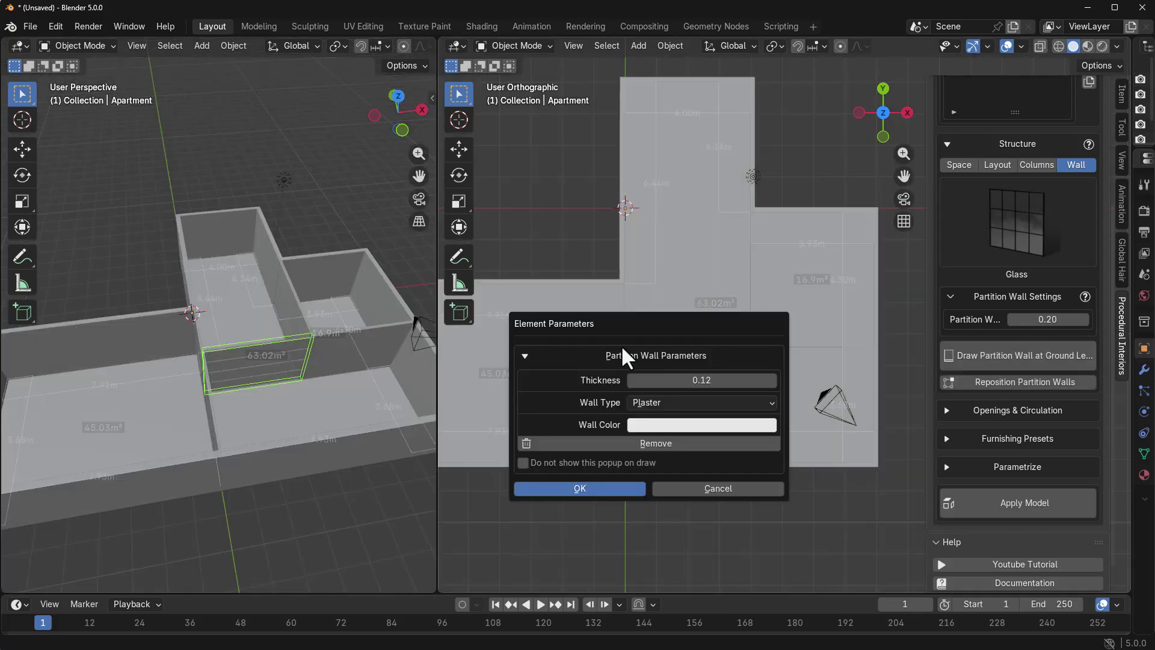
- Confirm the partition wall and draw a sized window on the outer wall
left_click(594, 491)
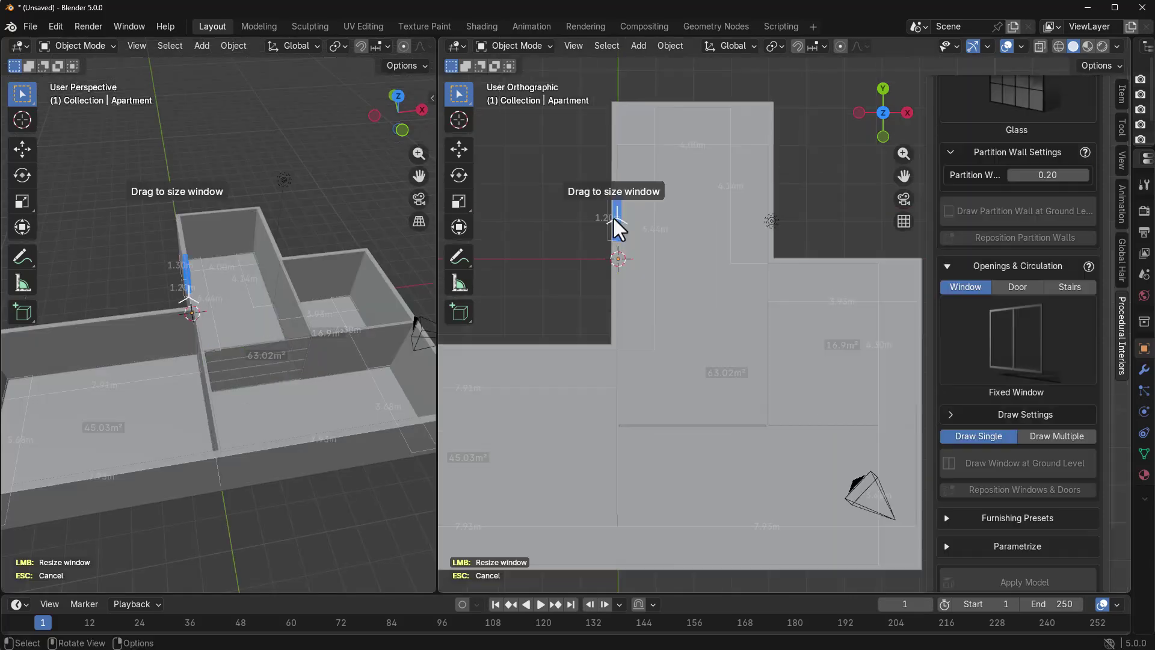
left_click_drag(619, 225, 619, 271)
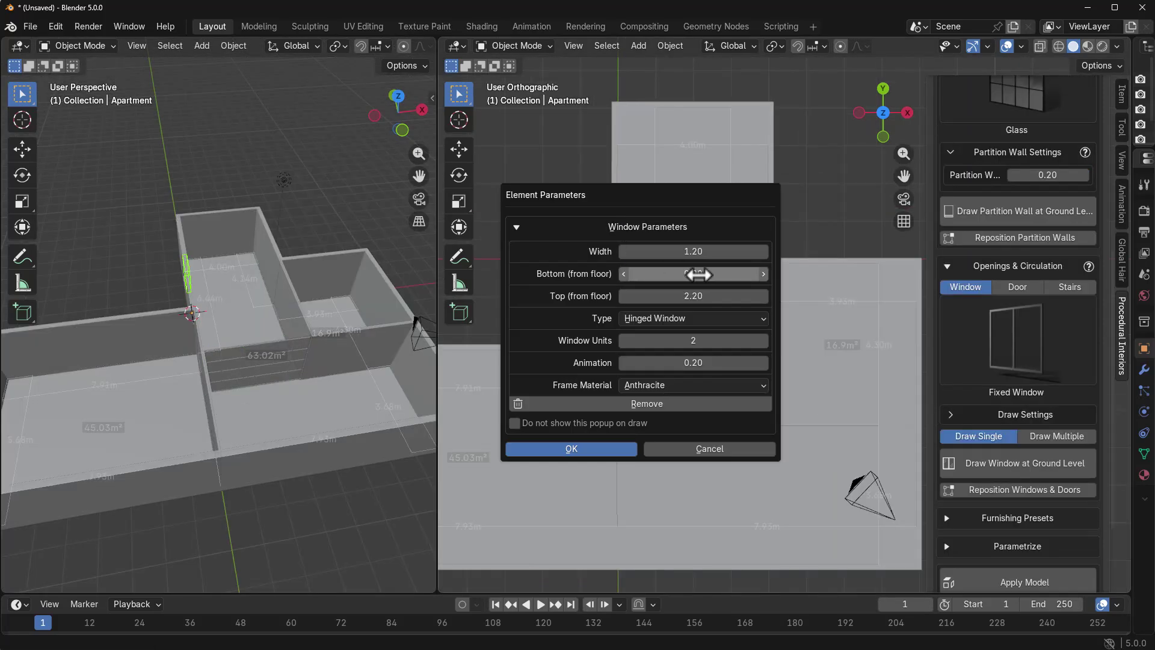
left_click_drag(696, 250, 692, 250)
left_click(609, 449)
middle_click_drag(407, 433, 251, 368)
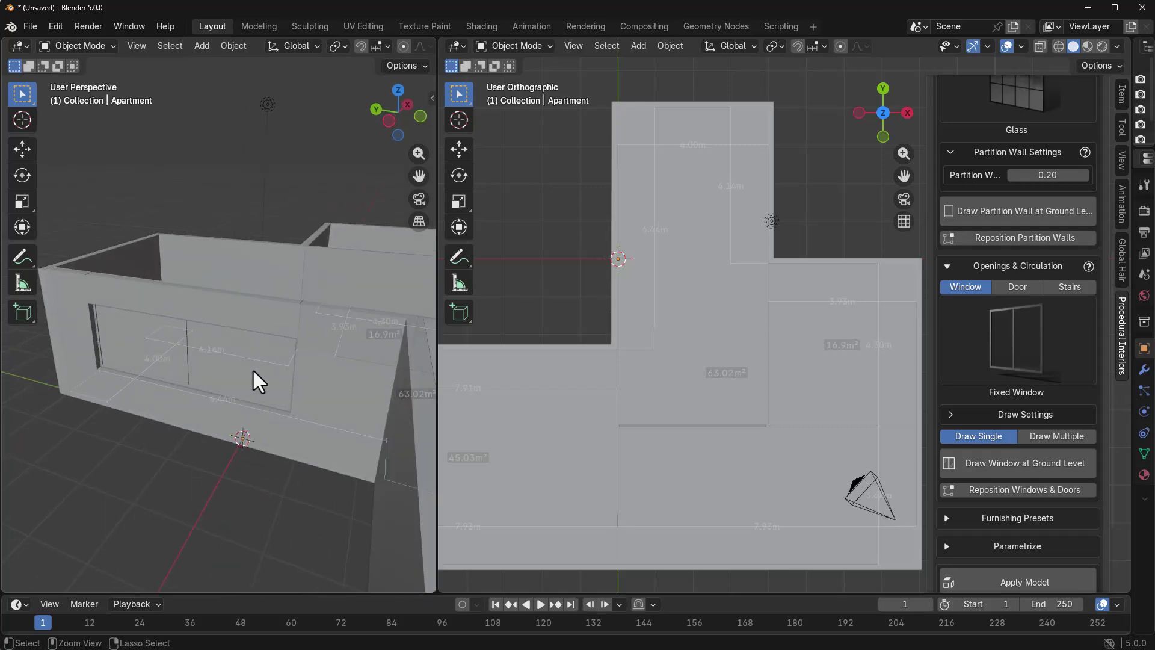
middle_click_drag(515, 361, 722, 210)
left_click(880, 99)
- Place a Hinged Window on the right-hand wall of the 16.9 m² room
left_click(1038, 355)
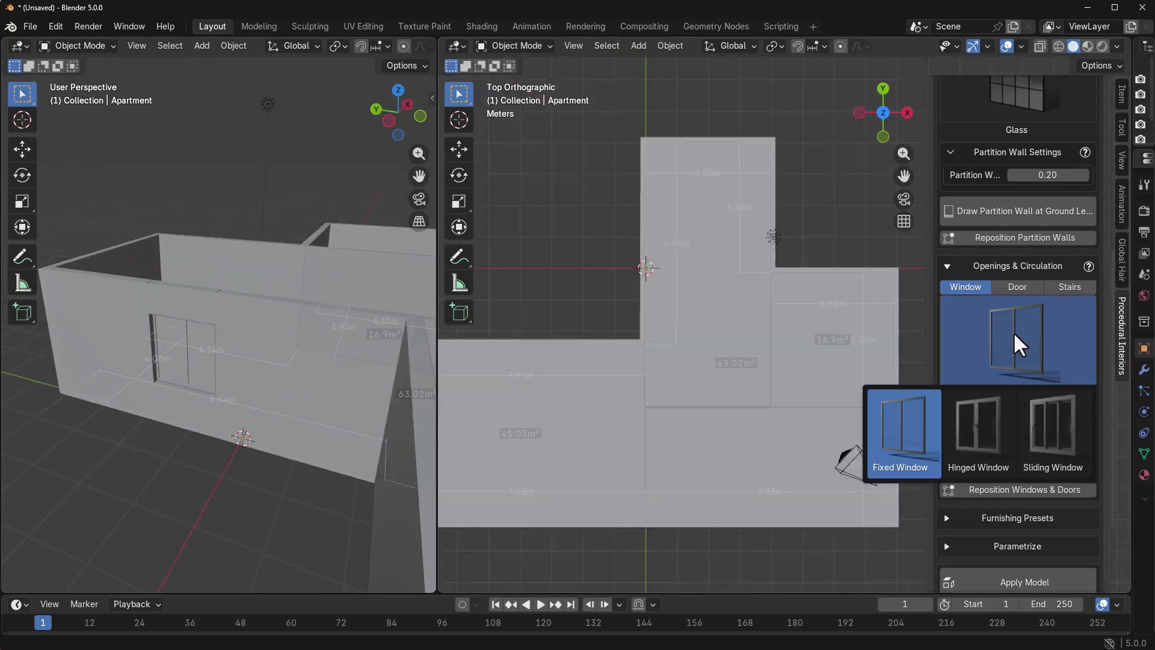
left_click(986, 434)
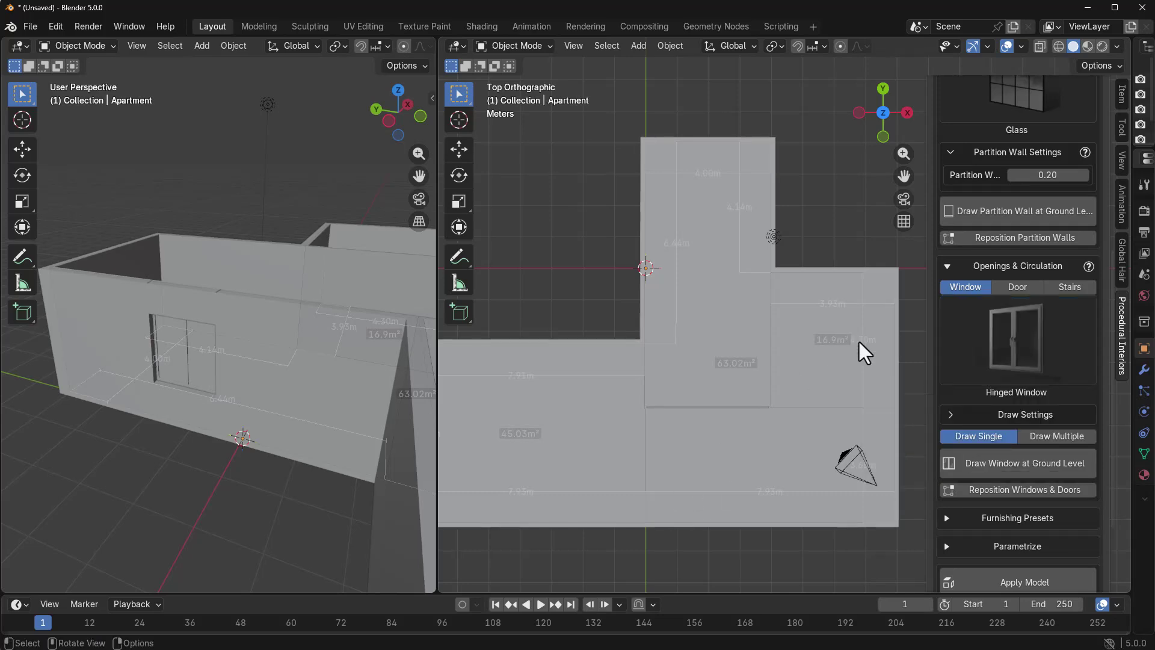
left_click(1003, 462)
left_click_drag(813, 318, 811, 331)
left_click(799, 568)
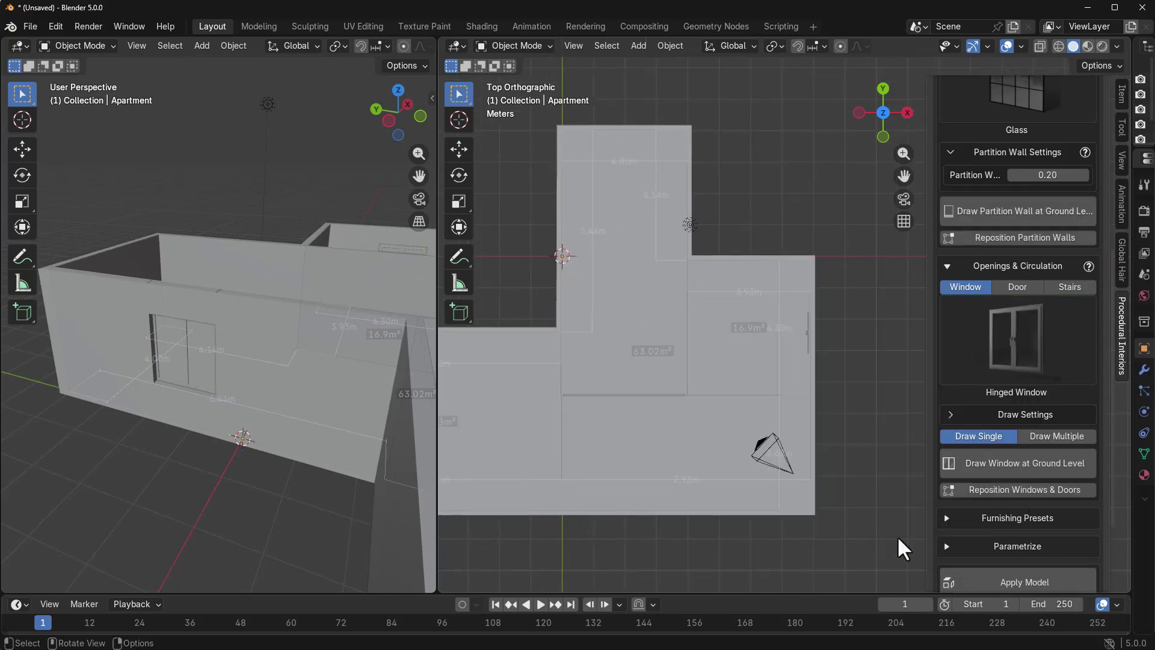
- Start placing multiple Sliding Windows, sizing one on the bottom wall
left_click(1072, 436)
left_click(1026, 344)
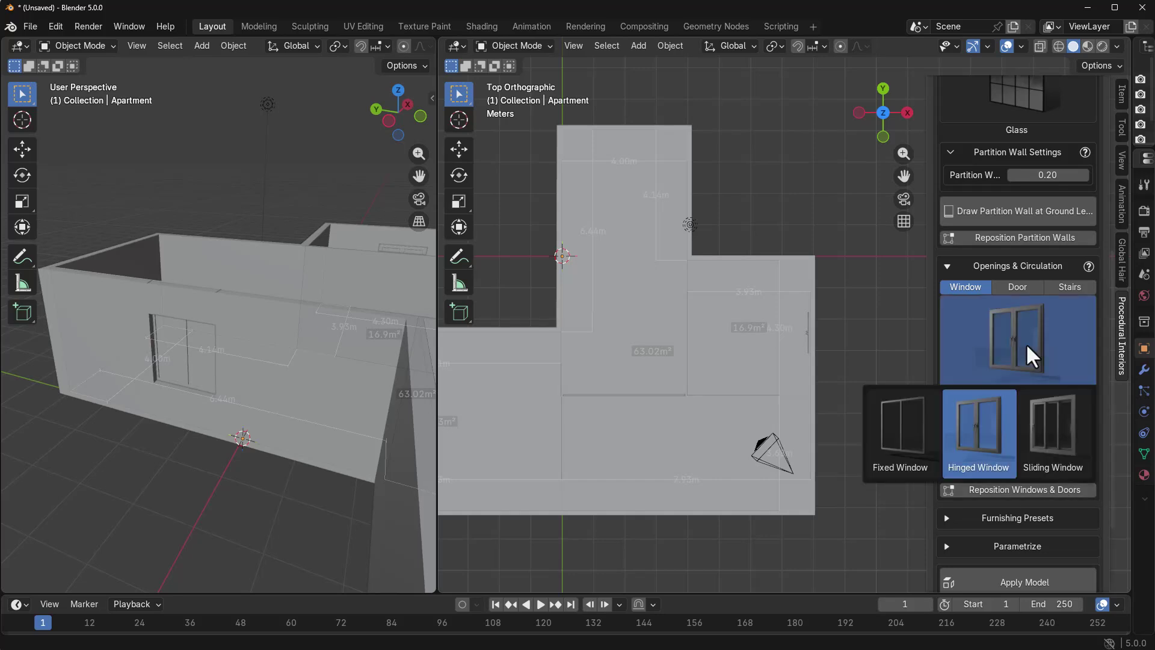
left_click(1052, 434)
middle_click_drag(524, 467, 789, 396, "shift")
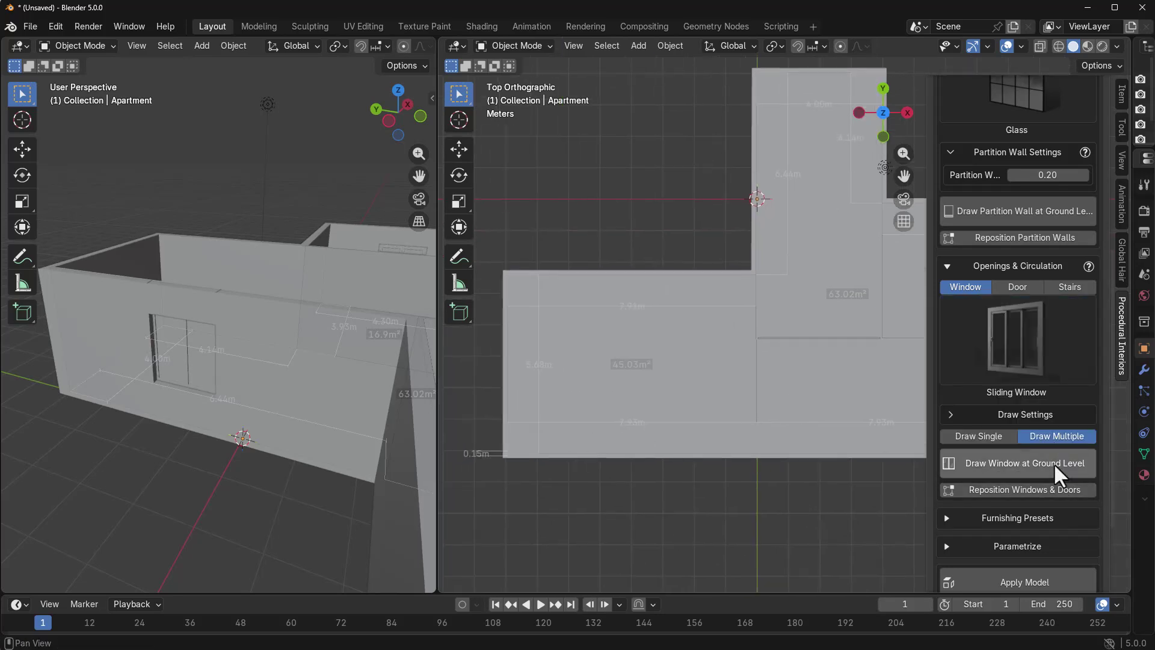
left_click(1026, 463)
left_click_drag(598, 452, 625, 398)
- Confirm the sliding window, then place a wall door set to Exterior Door 02
left_click(570, 637)
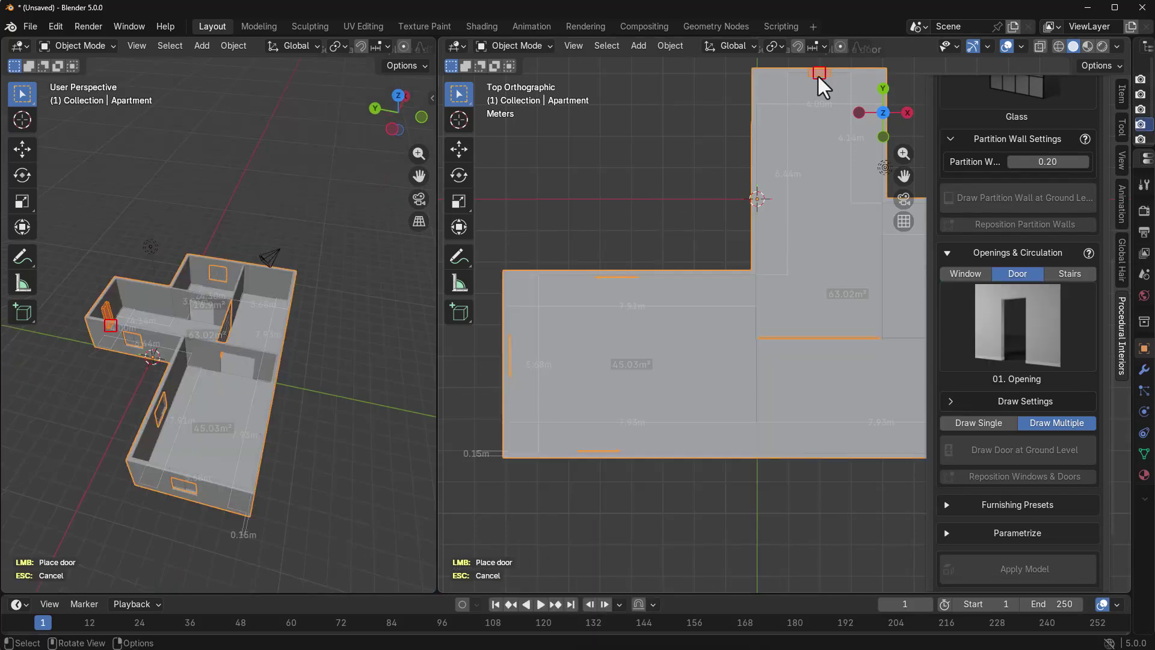
left_click(818, 78)
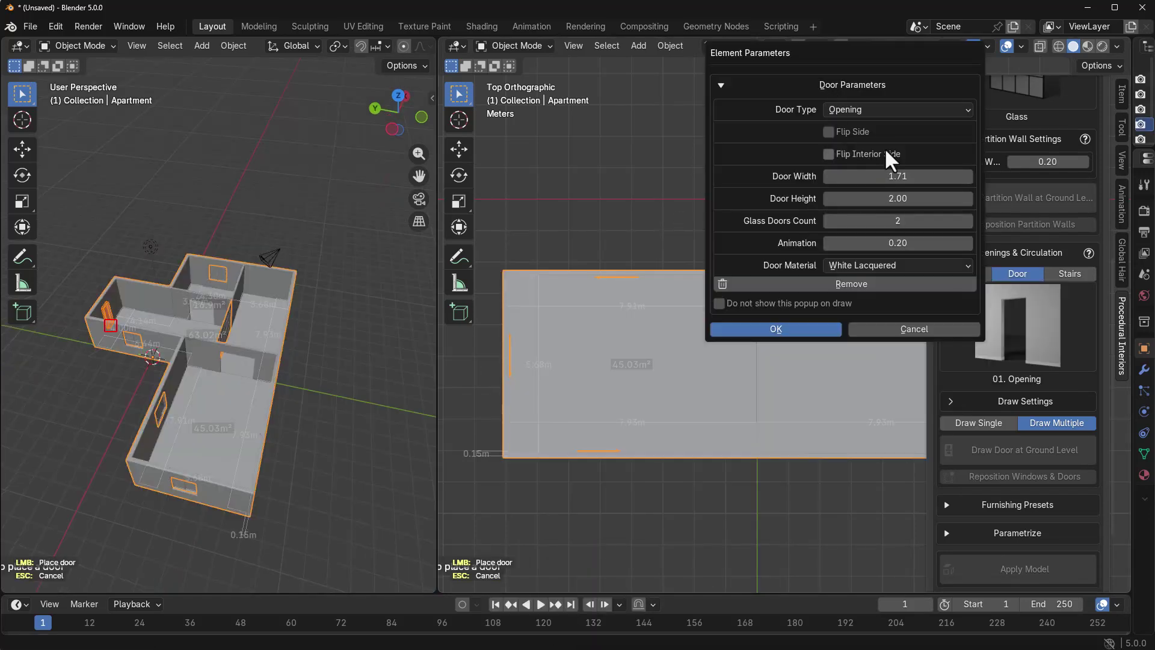
left_click(874, 109)
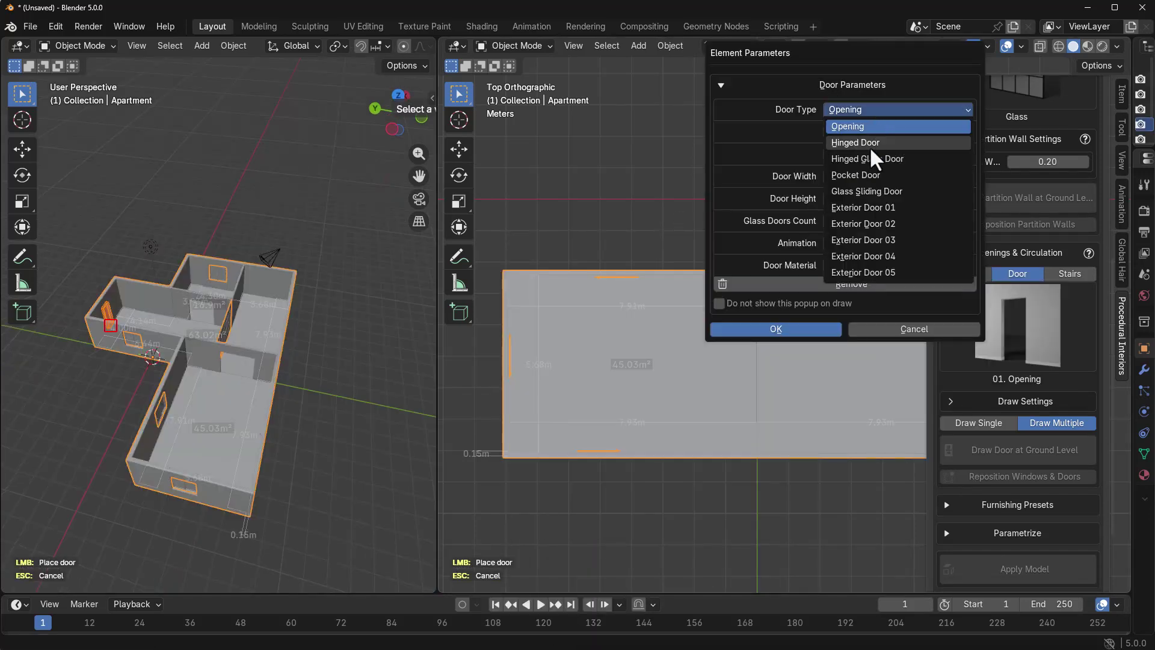
left_click(873, 236)
middle_click_drag(103, 400, 137, 451)
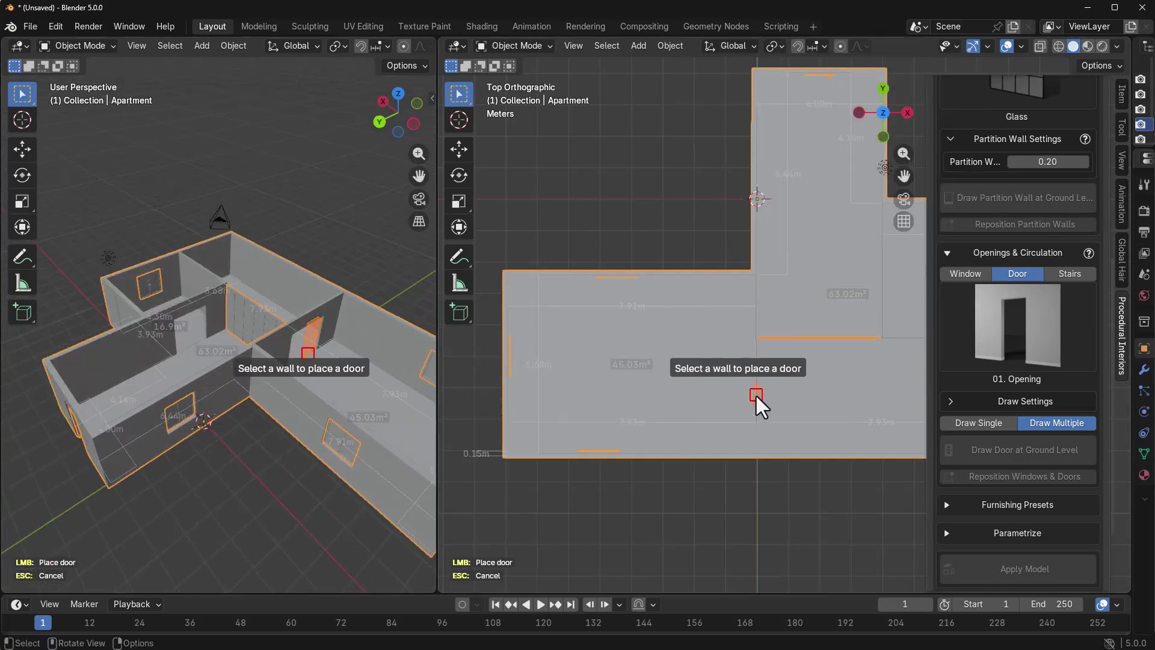
key("Escape")
middle_click_drag(70, 529, 121, 479)
- Duplicate the ground floor twice for three floors, then isolate floor 2
scroll(857, 438, "down", 3)
scroll(981, 363, "up", 10)
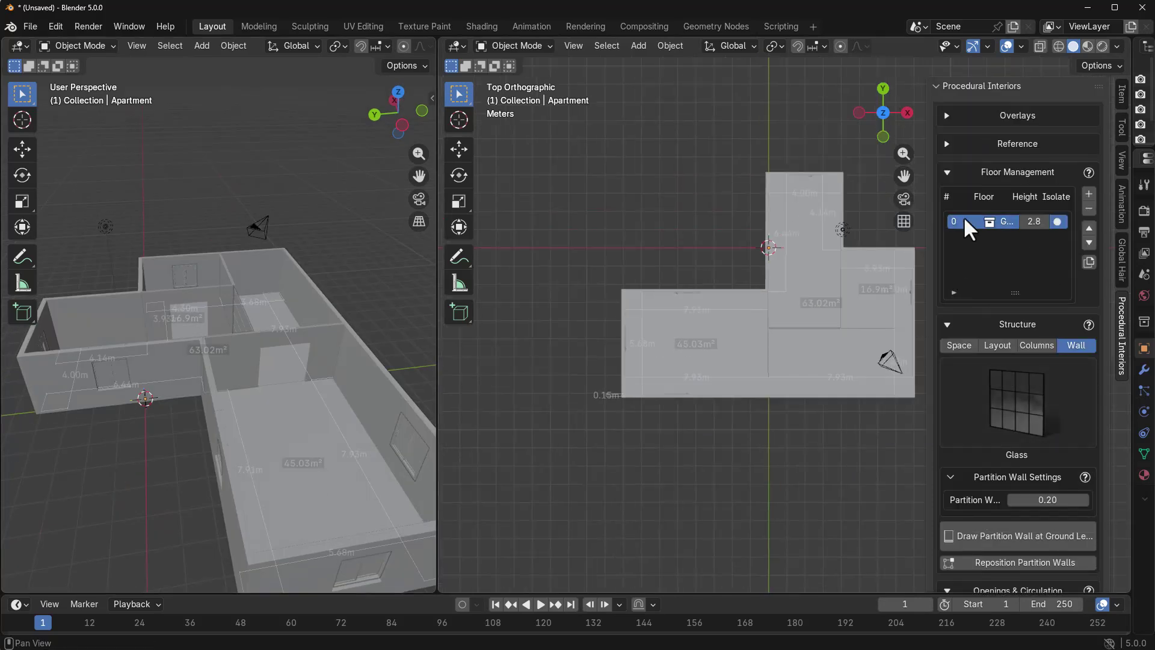
left_click(1089, 263)
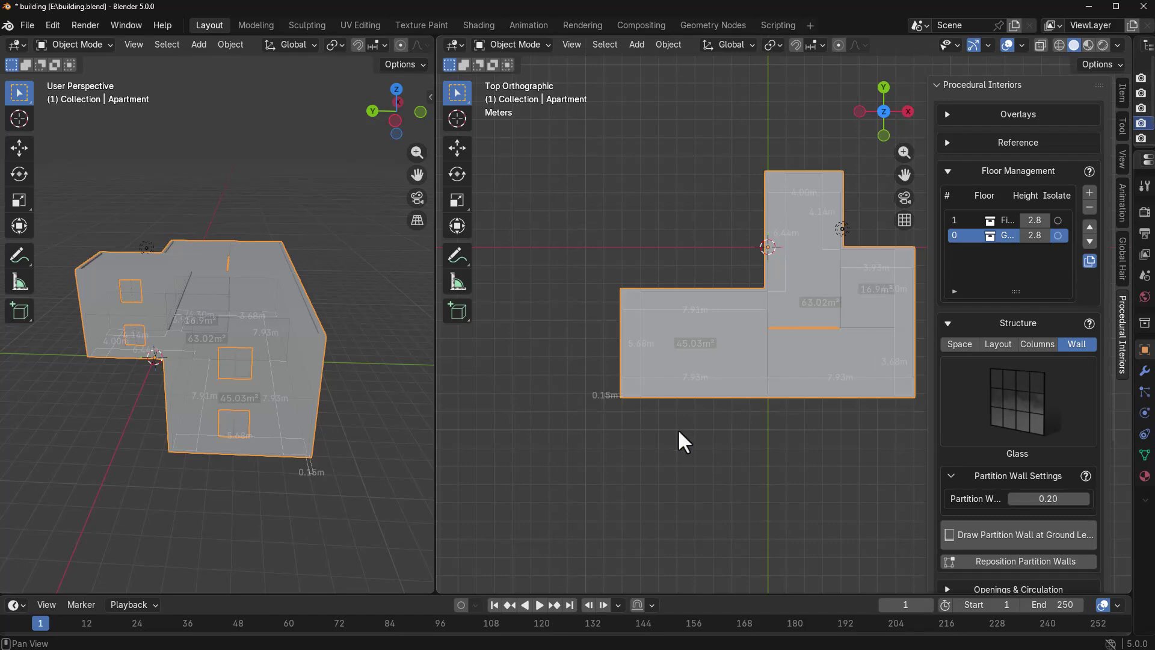
left_click(1020, 238)
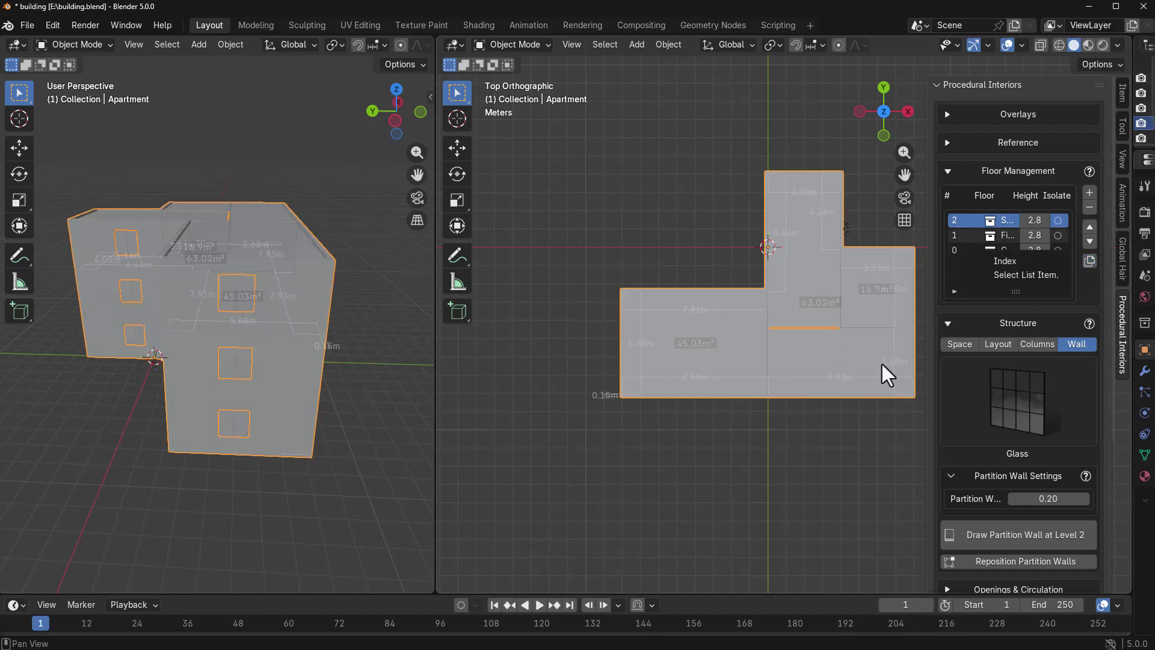
left_click(1059, 221)
middle_click_drag(274, 367, 304, 445)
- Furnish the 45.03 m² top-floor room with the Medium Bedroom 01 preset
scroll(1016, 420, "down", 5)
left_click(1022, 439)
scroll(1026, 446, "down", 3)
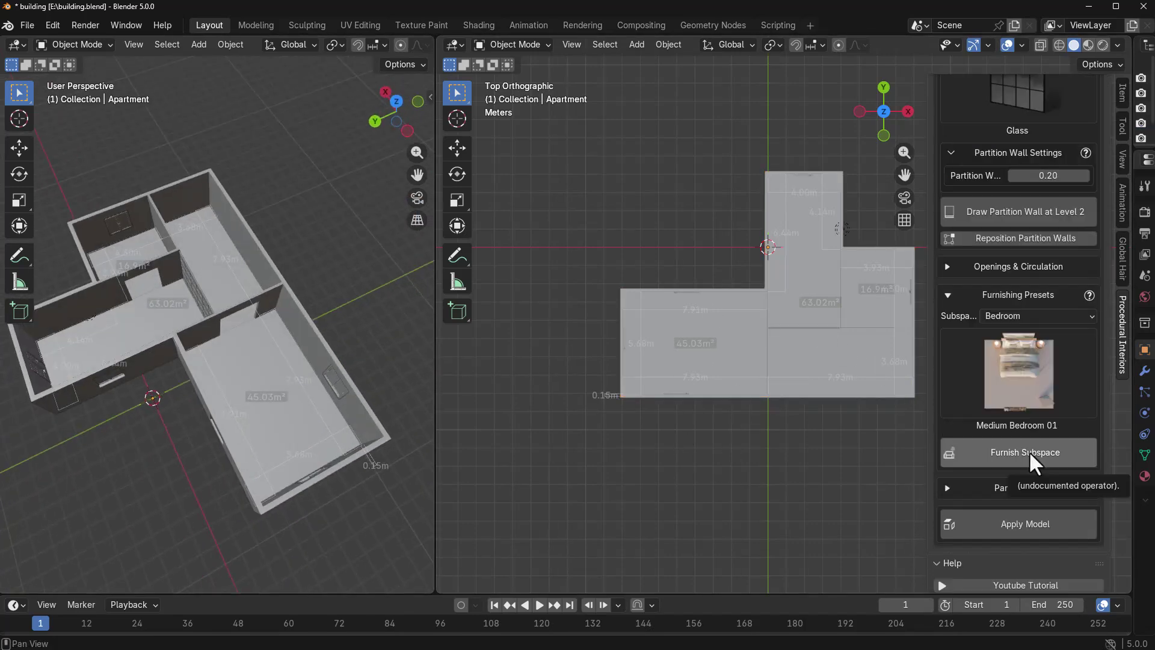
left_click(1005, 449)
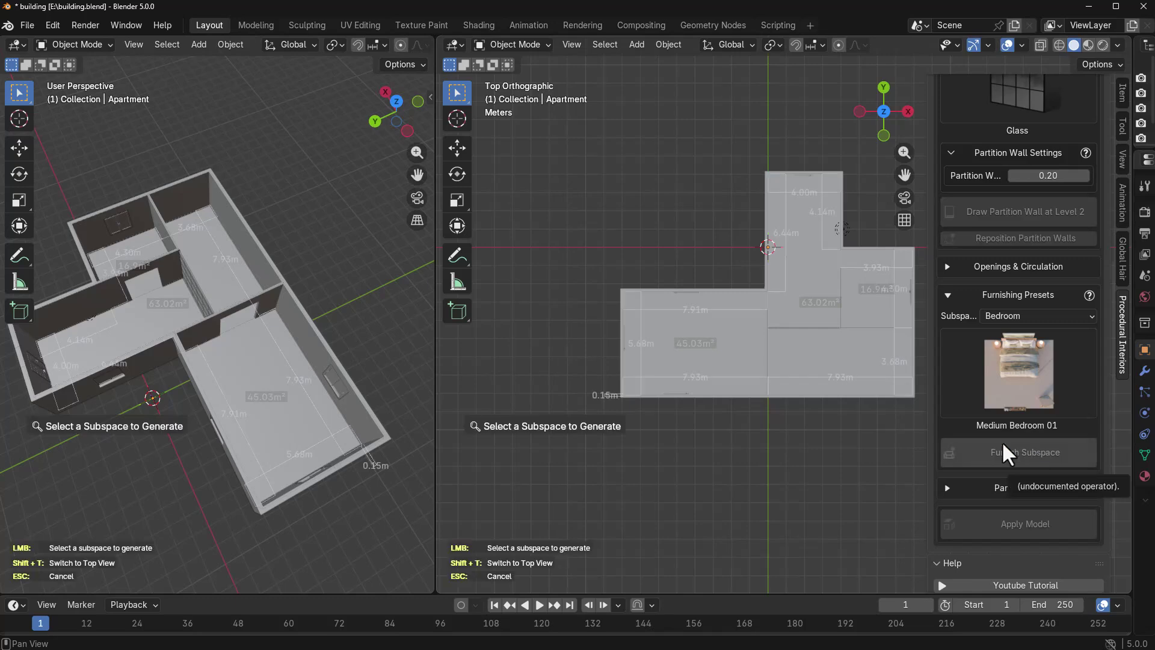
left_click(697, 360)
left_click(691, 451)
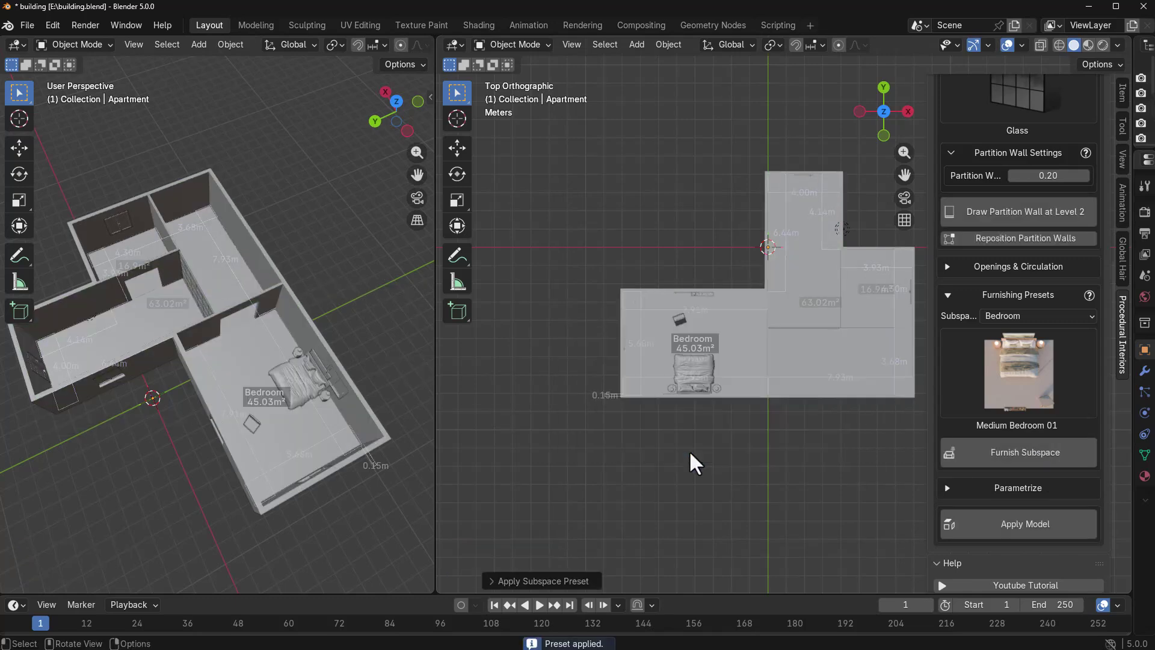
- On the first floor, furnish the 16.9 m² room as a Small Bedroom 01
scroll(975, 424, "up", 10)
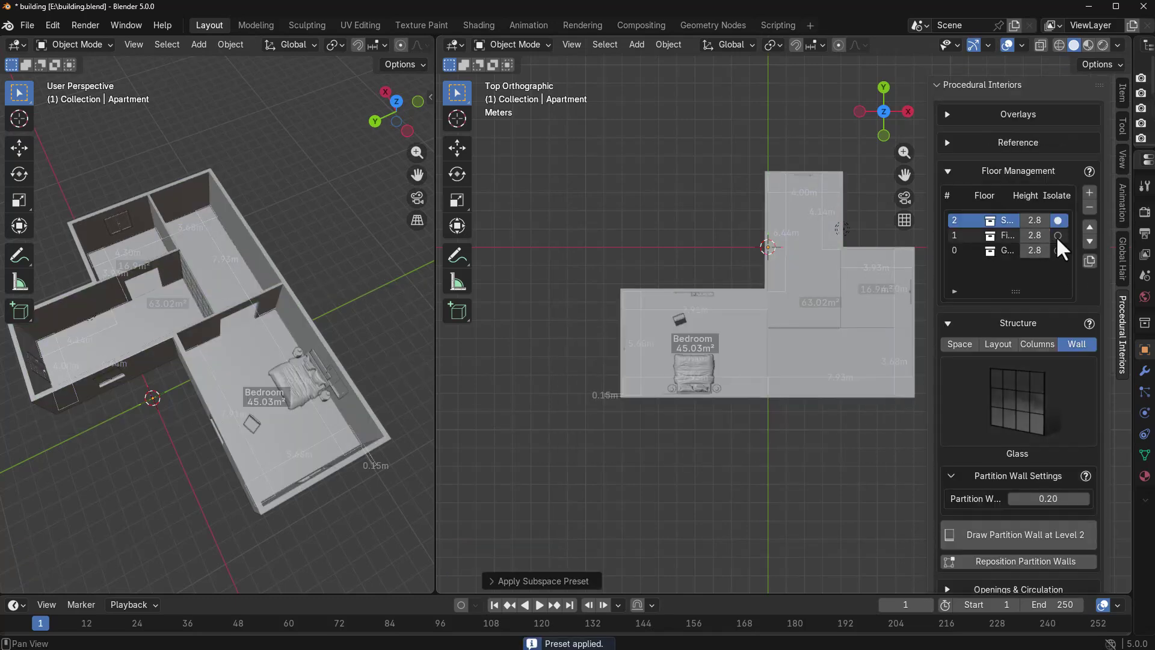
left_click(1058, 236)
scroll(1035, 337, "down", 10)
left_click(893, 312)
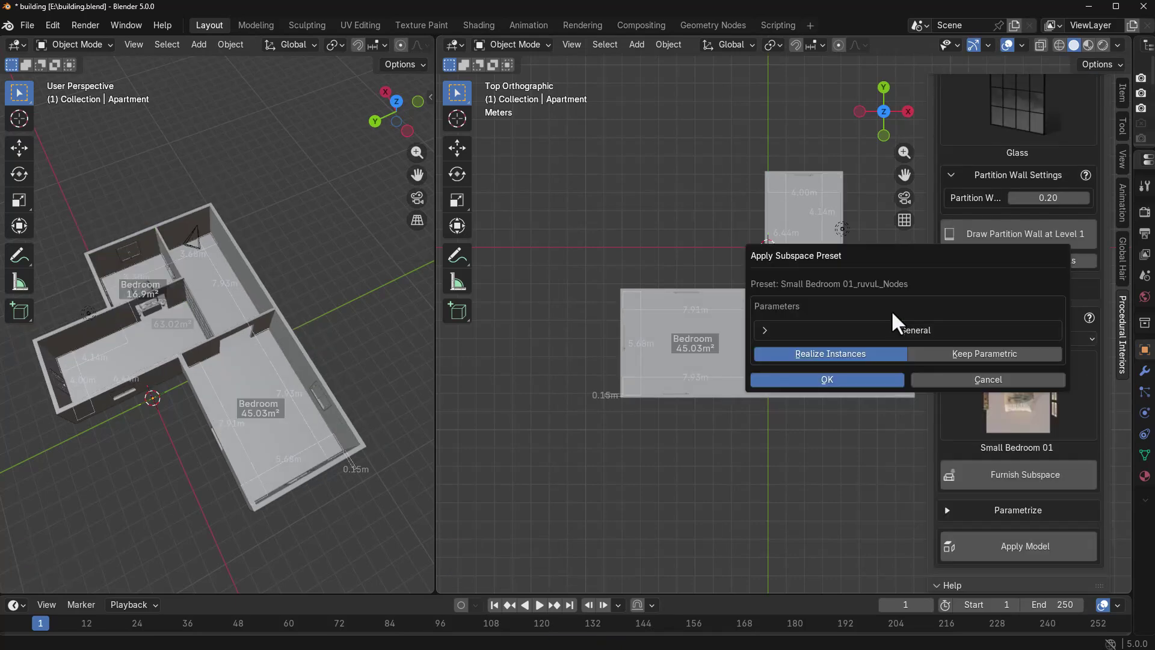
left_click(837, 379)
- Move the view closer to the bedroom and select the bed set
scroll(849, 290, "up", 3)
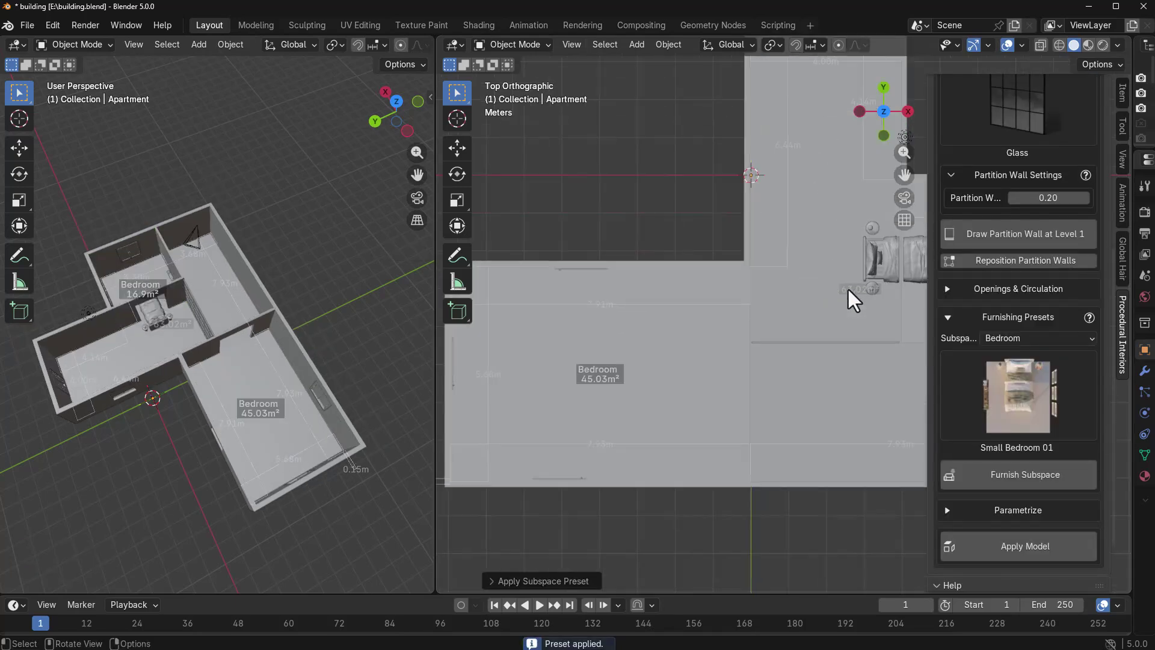
scroll(848, 290, "down", 3)
middle_click_drag(193, 327, 240, 327)
scroll(283, 460, "up", 5)
left_click(308, 470)
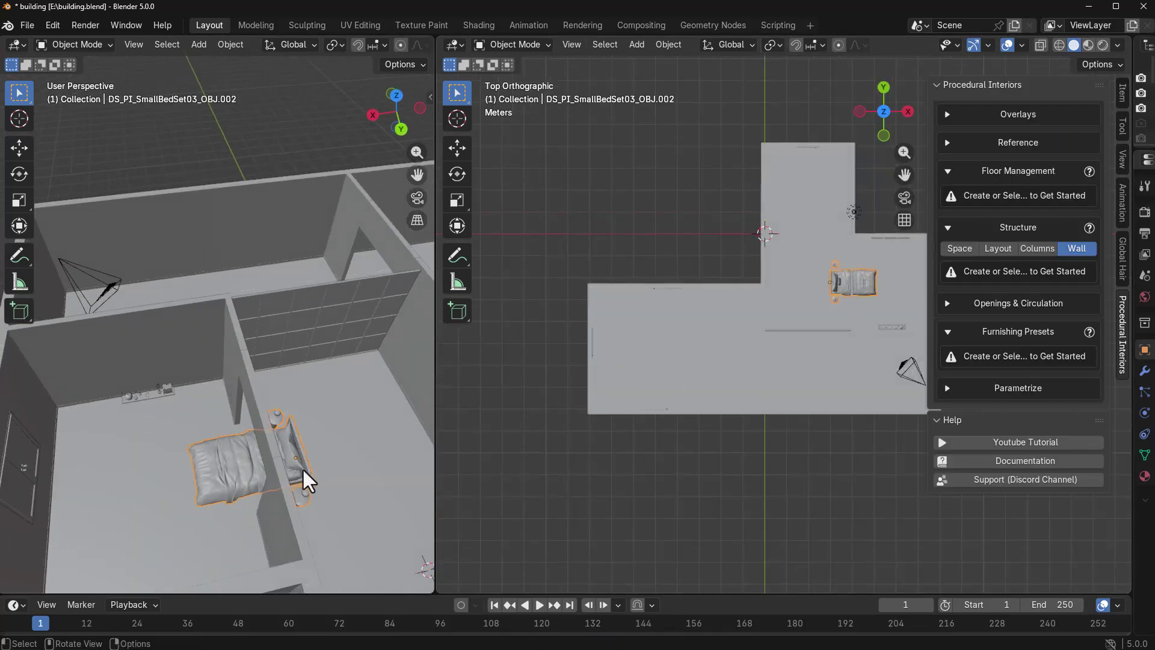
scroll(313, 472, "down", 4)
- Rotate the selected bed set with R
key("r")
middle_click(1117, 184)
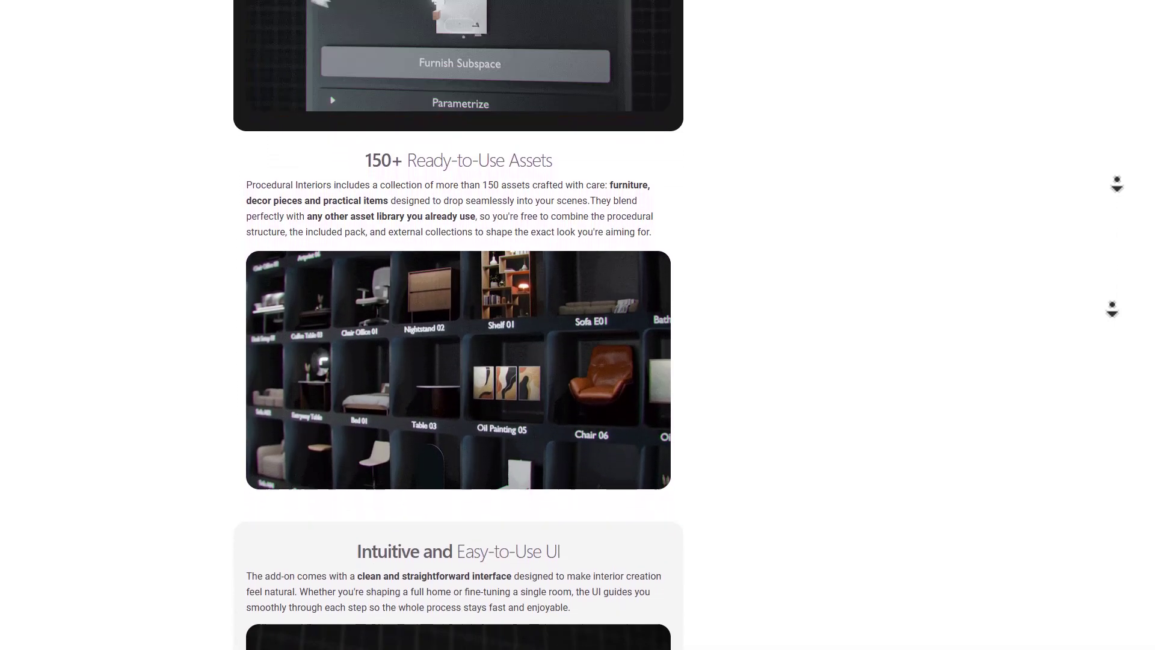
key("End")
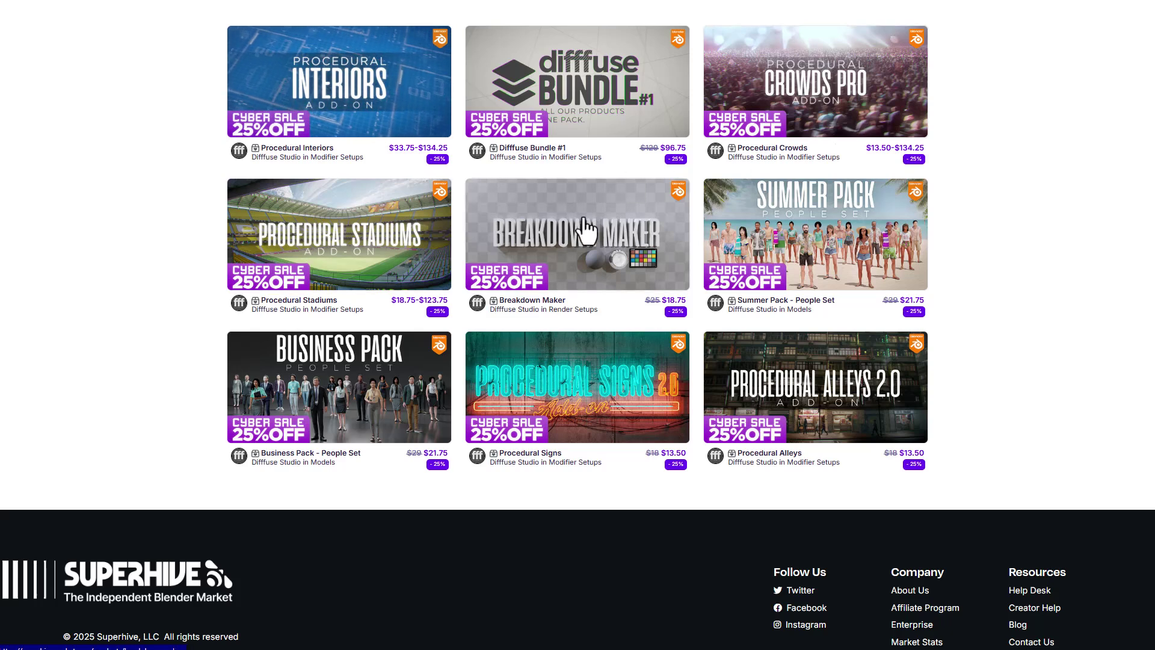
scroll(512, 383, "up", 2)
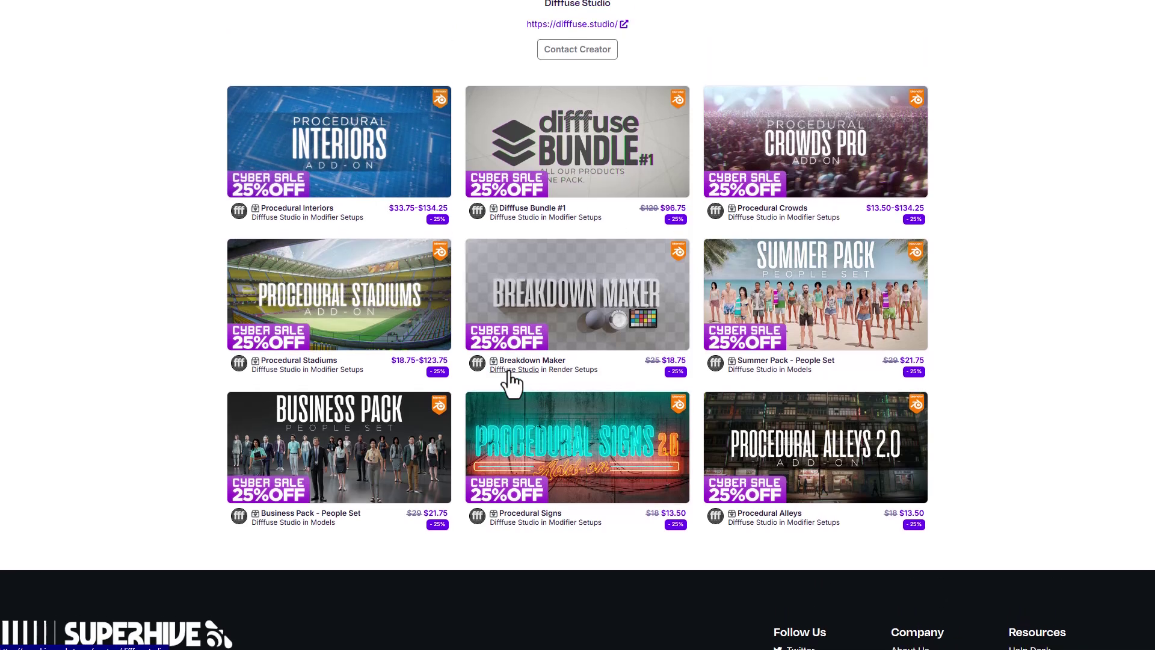